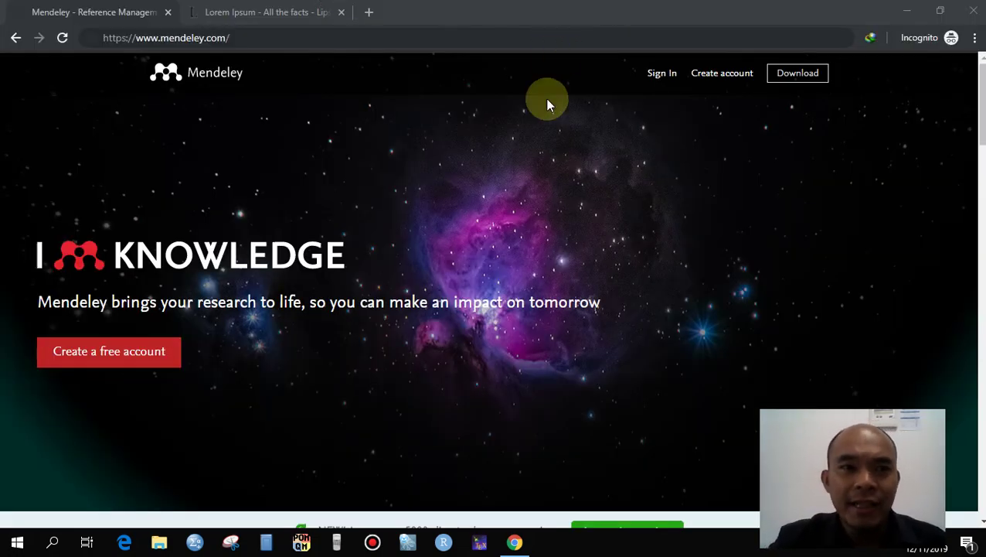
Step: Select the mendeley.com address in the Incognito window's address bar to reload it
click(397, 34)
Step: Reload mendeley.com, choose Create account, and submit the new account's e-mail address
key(Return)
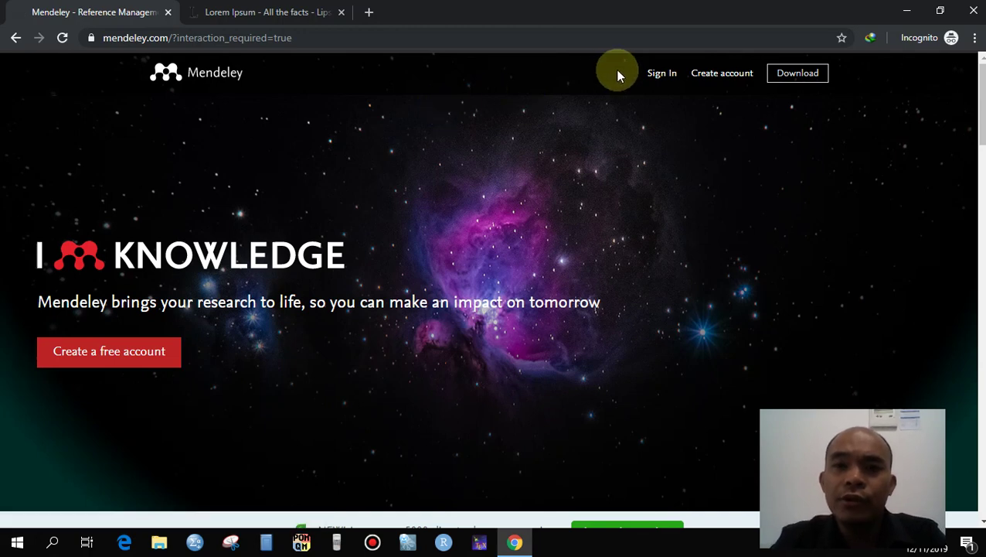
click(713, 77)
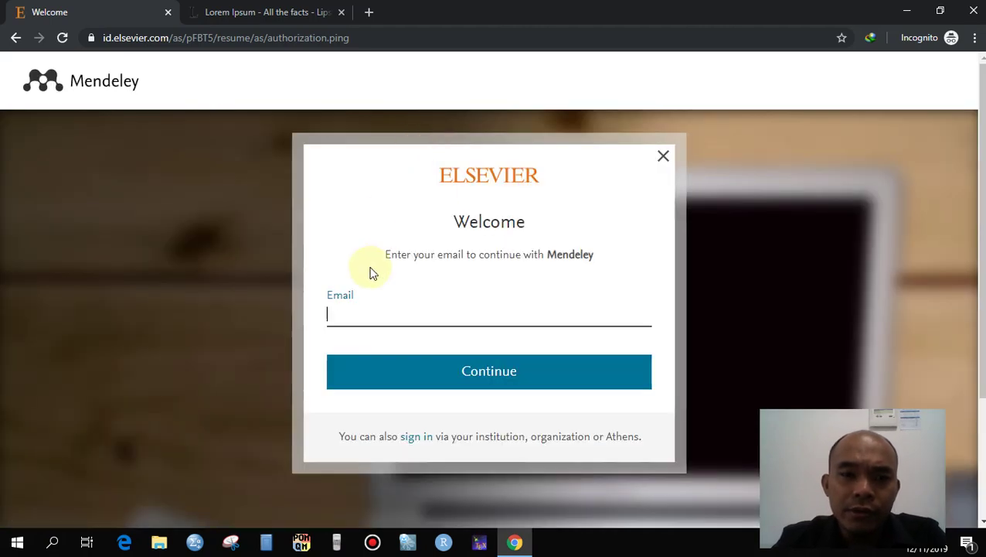
click(360, 314)
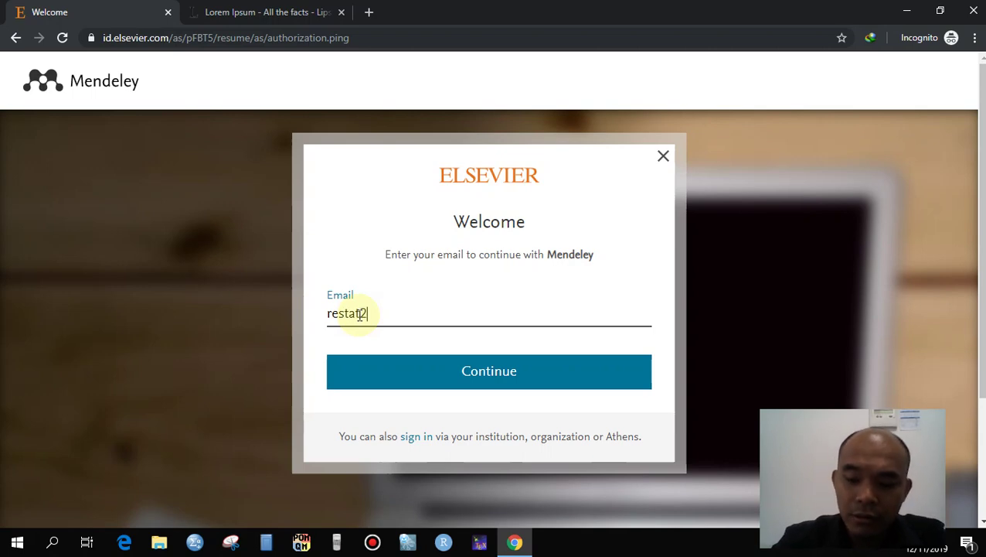
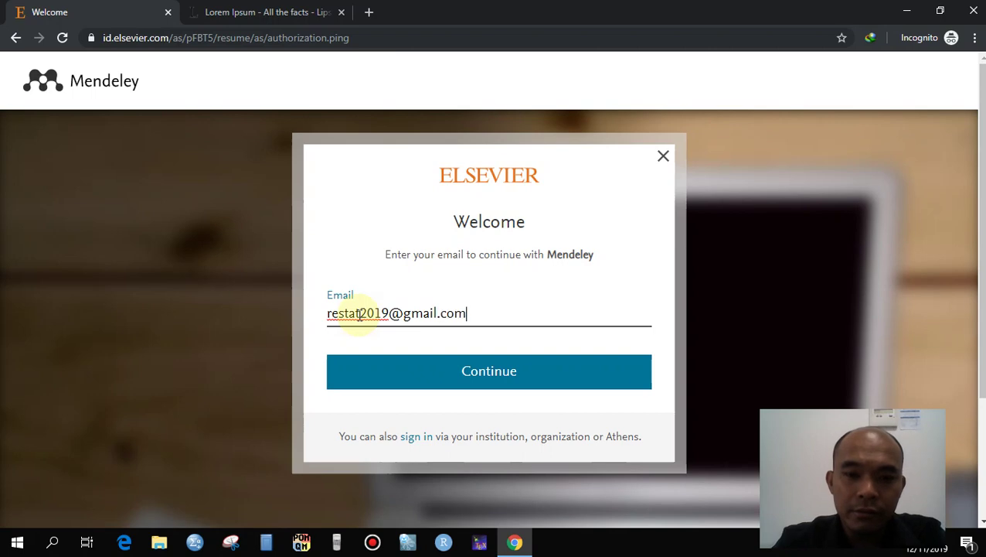
key(Return)
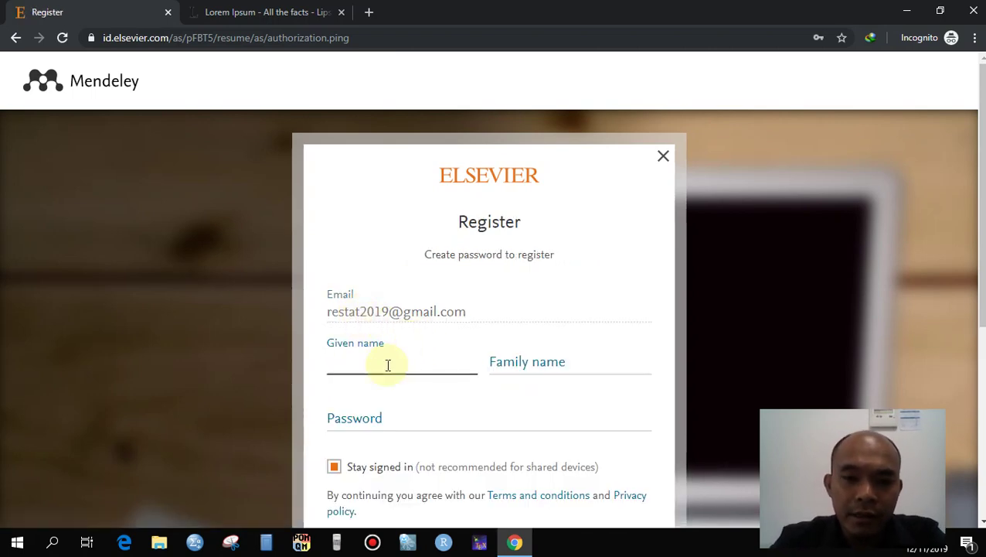
Step: Register with a given name, family name and password, then continue into Mendeley
key(Tab)
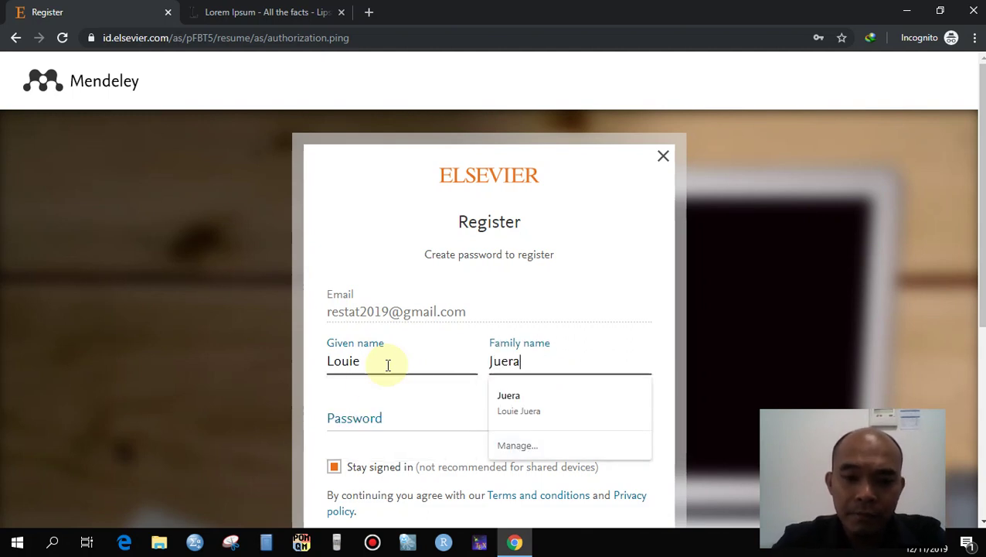
click(368, 416)
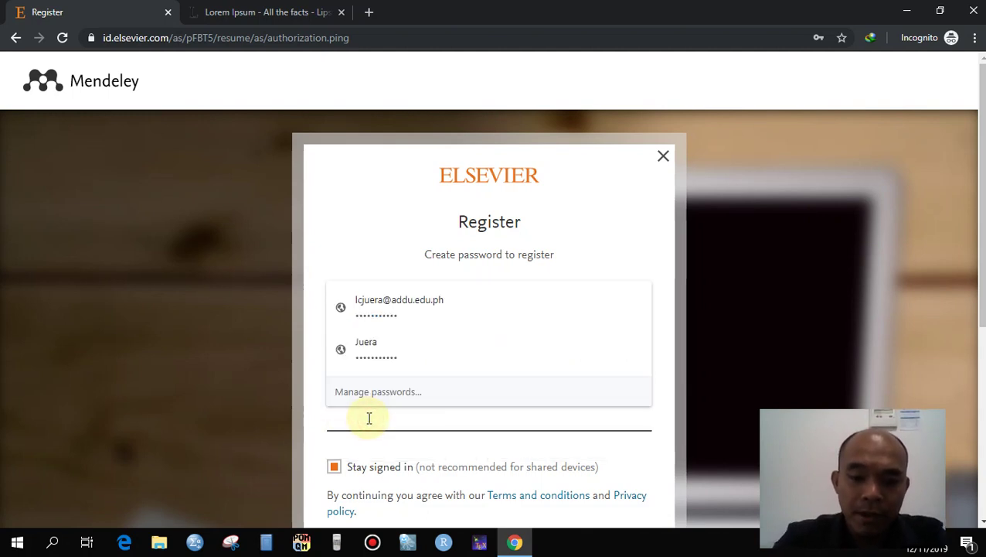
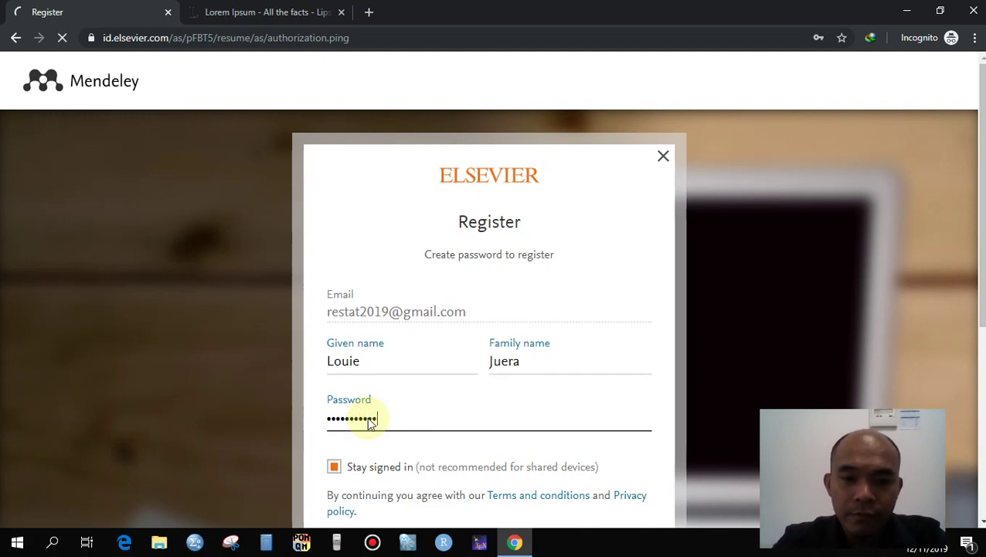
key(Return)
click(497, 320)
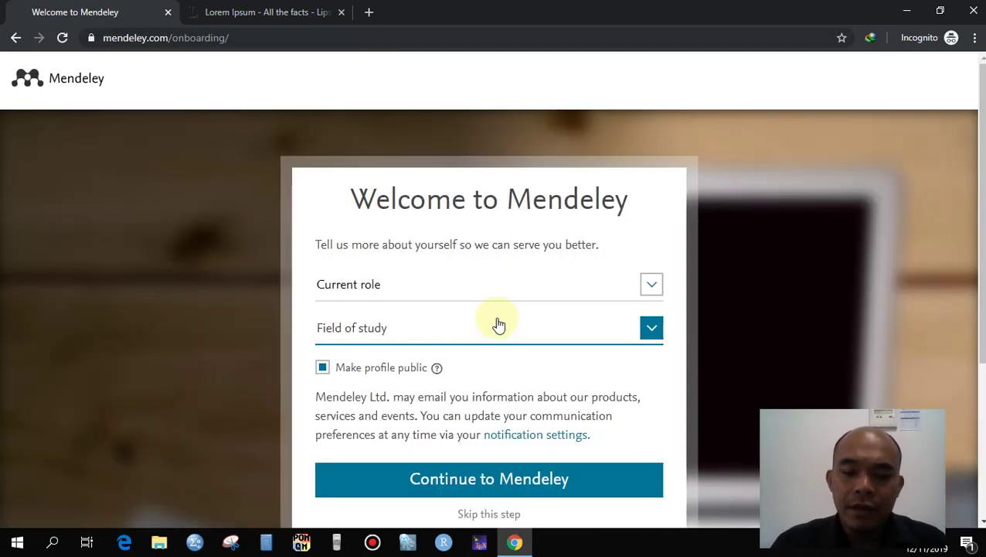
Step: Choose Business, Management and Accounting as field of study and continue to the feed
scroll(460, 302, down, 1)
click(442, 288)
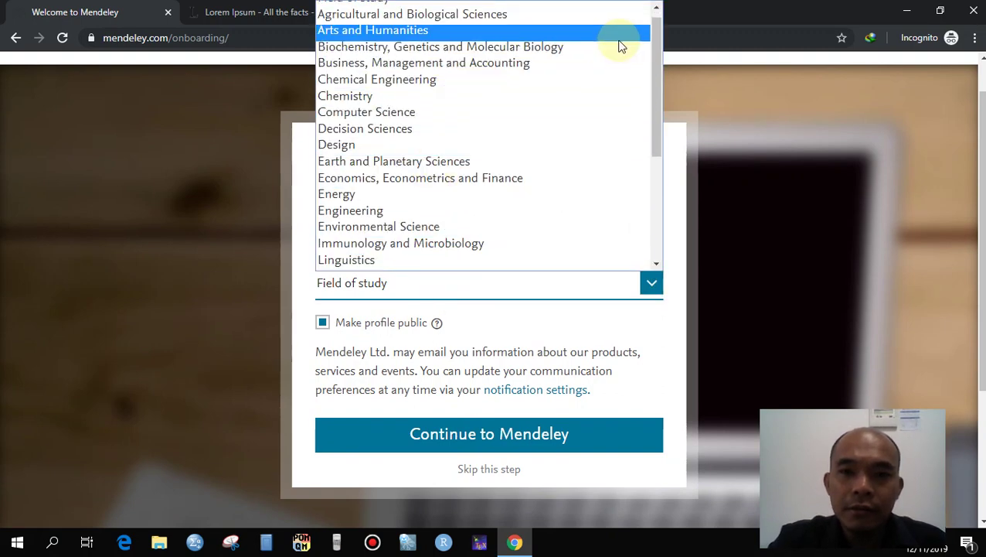
drag(649, 42, 654, 37)
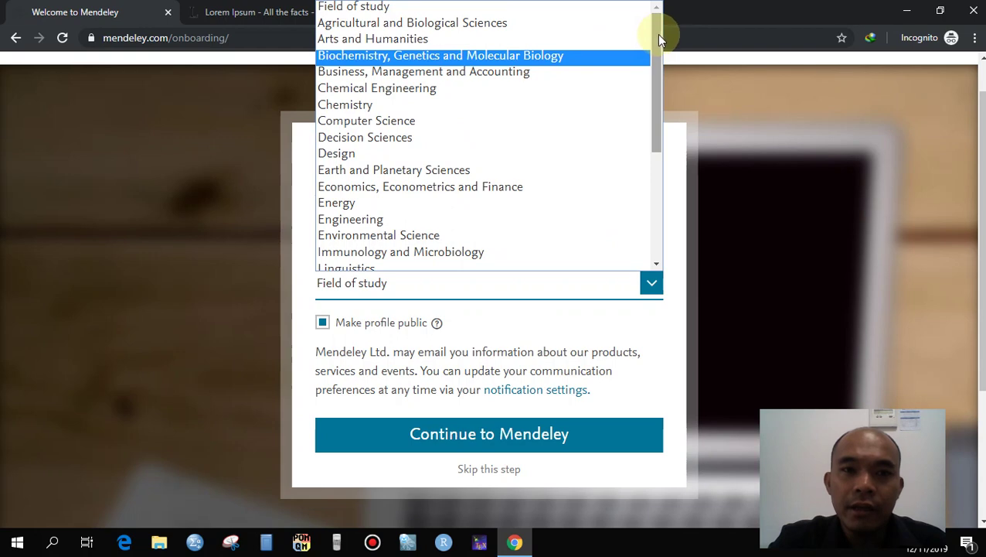
click(551, 71)
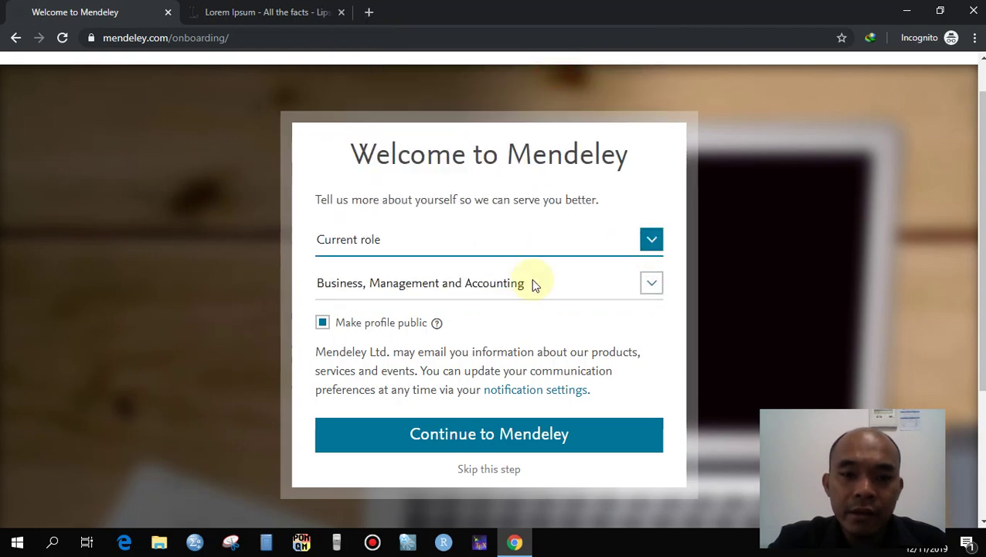
click(455, 438)
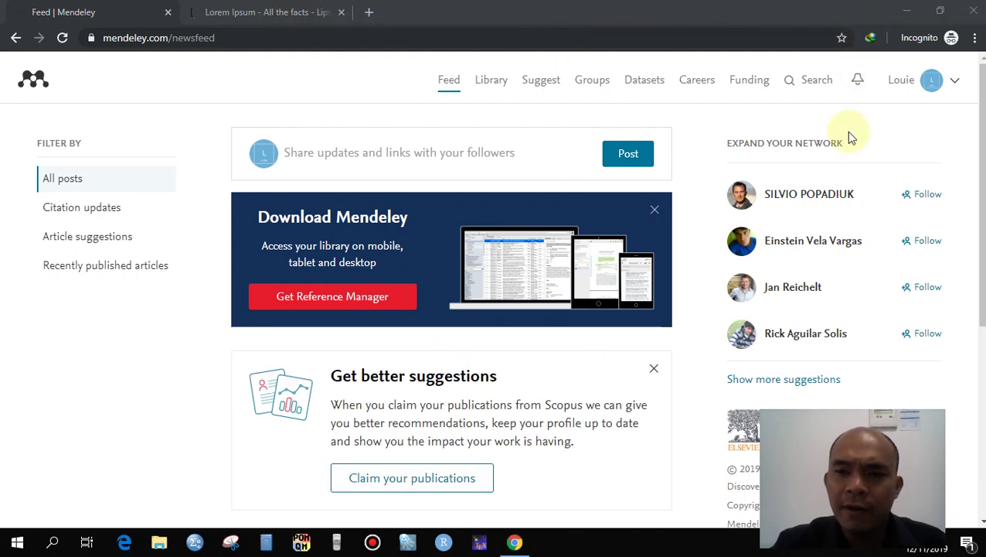
Step: Reach the Download page from the account menu, glance at the macOS page, return to Windows
click(955, 81)
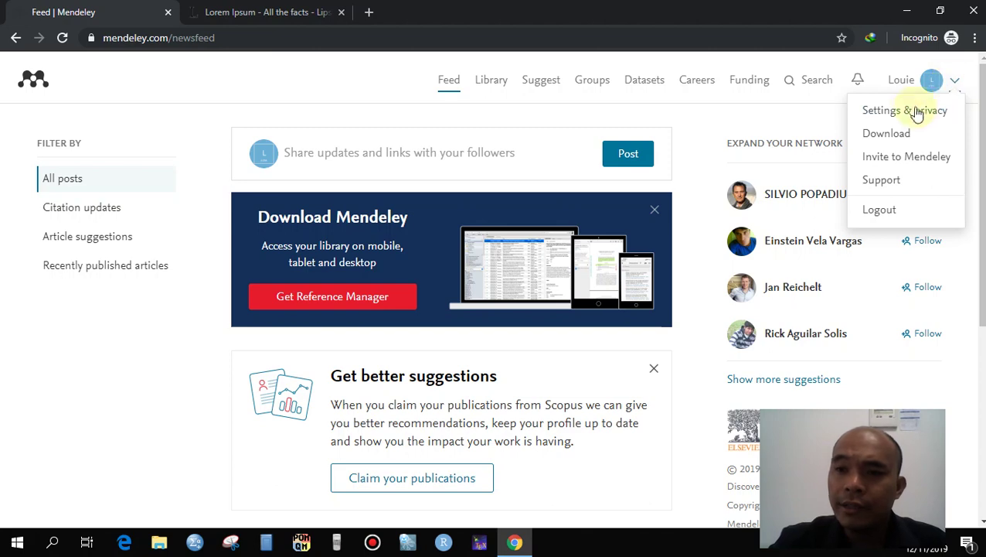
click(885, 135)
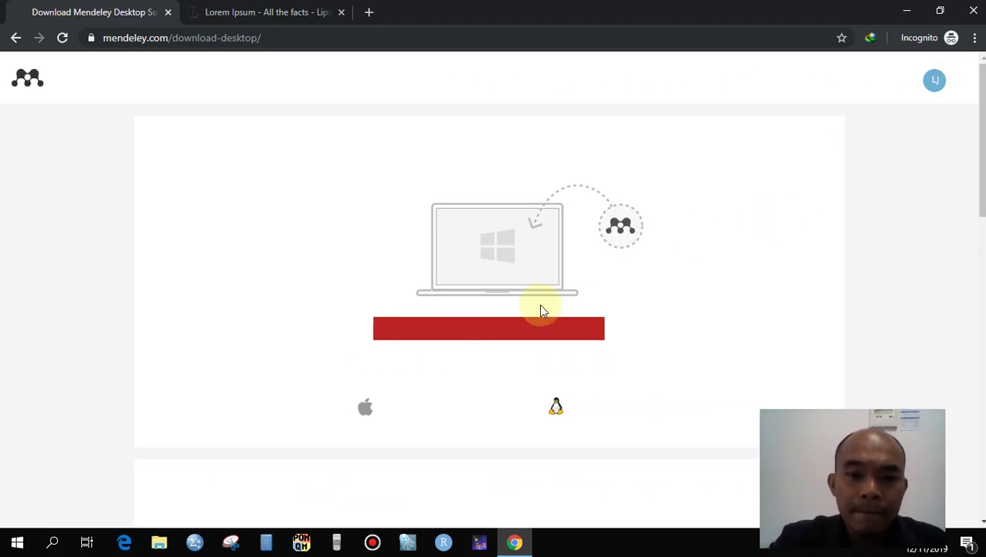
scroll(616, 315, down, 1)
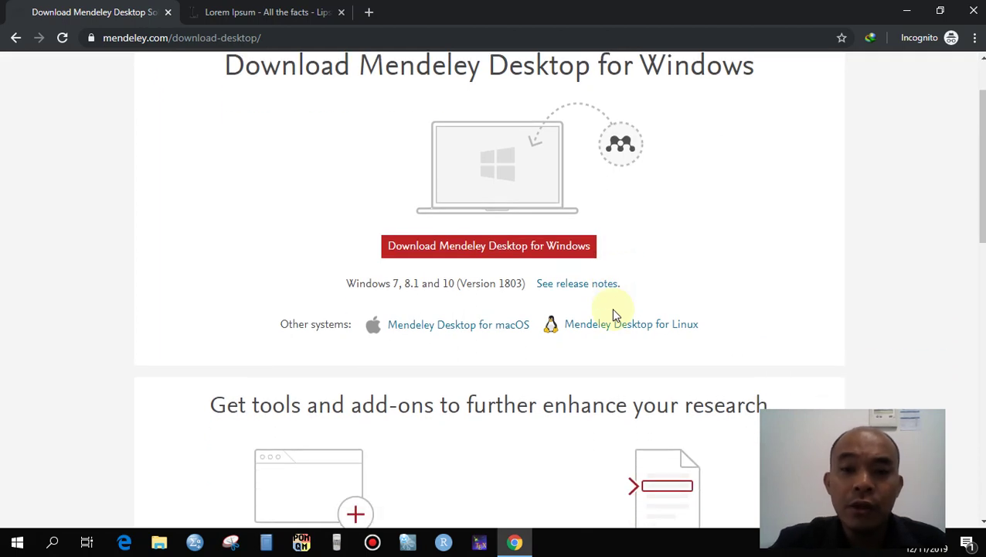
scroll(616, 315, down, 1)
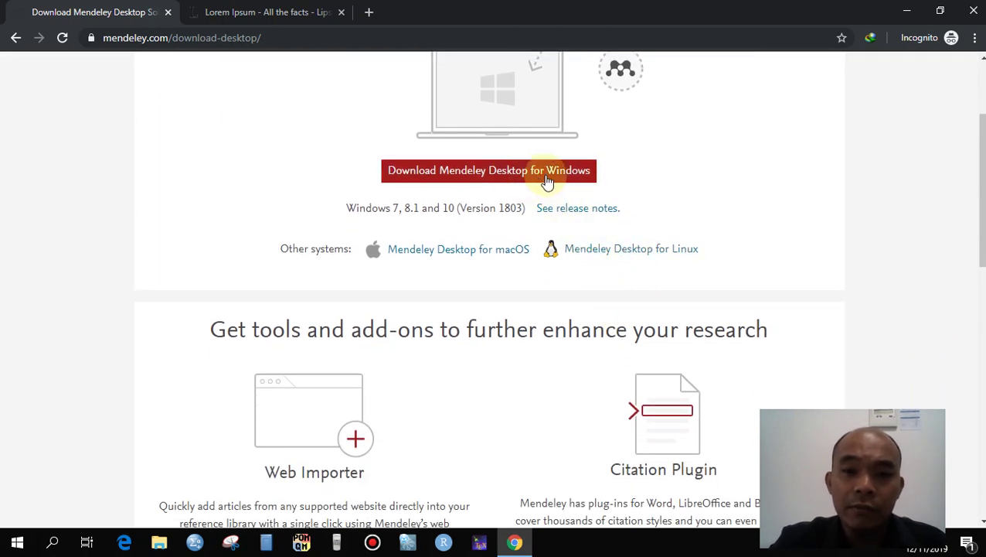
click(457, 256)
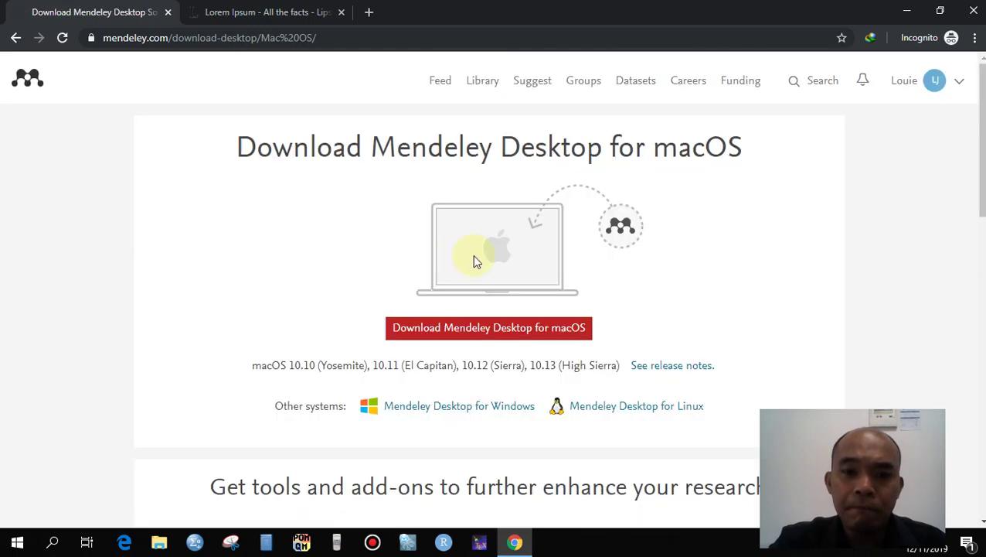
scroll(529, 277, down, 1)
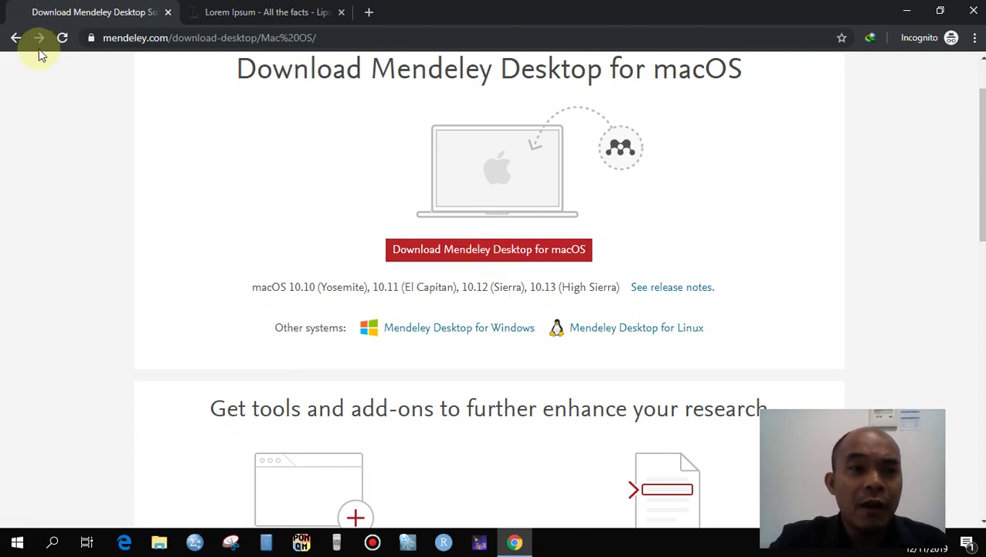
click(11, 39)
scroll(435, 294, up, 2)
Step: Download the Mendeley Desktop 1.19.4 Windows installer through IDM and run it
click(451, 301)
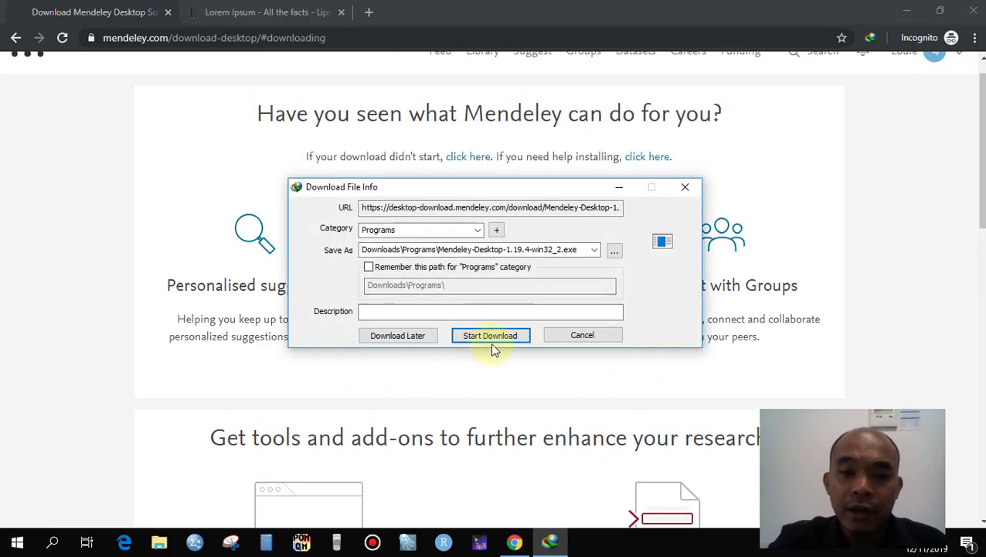
click(491, 336)
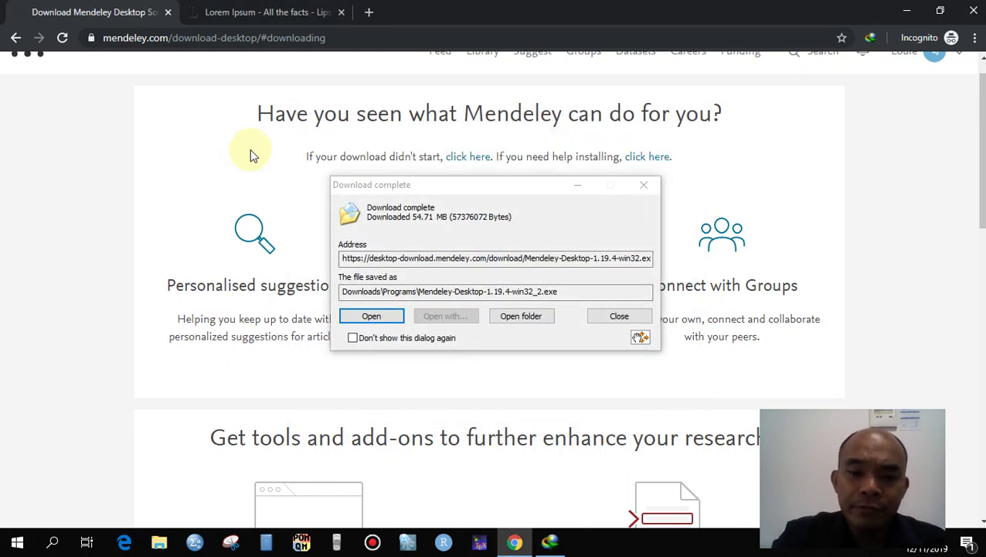
click(359, 316)
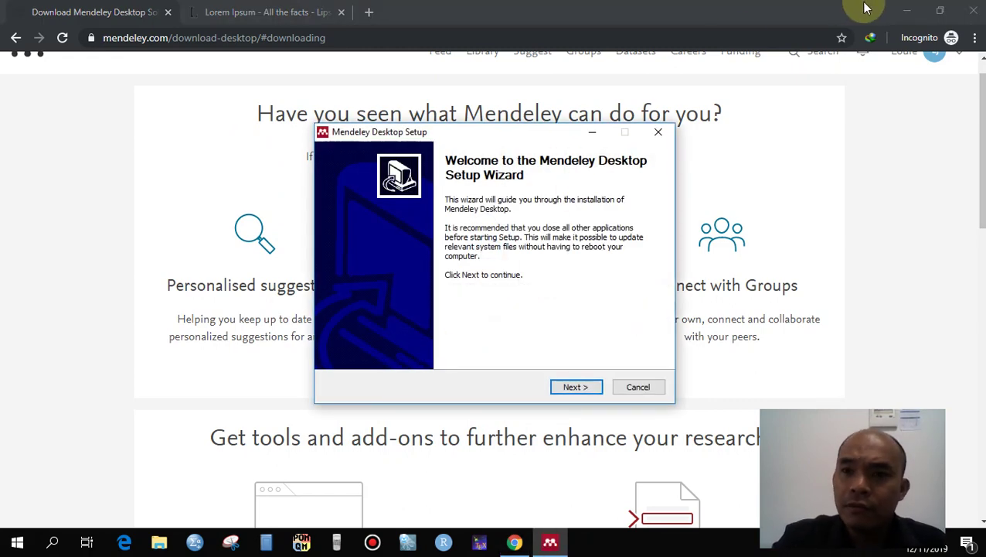
Step: Install Mendeley Desktop with default location and 'Mendeley Desktop' Start Menu folder, then launch it
click(905, 9)
click(576, 384)
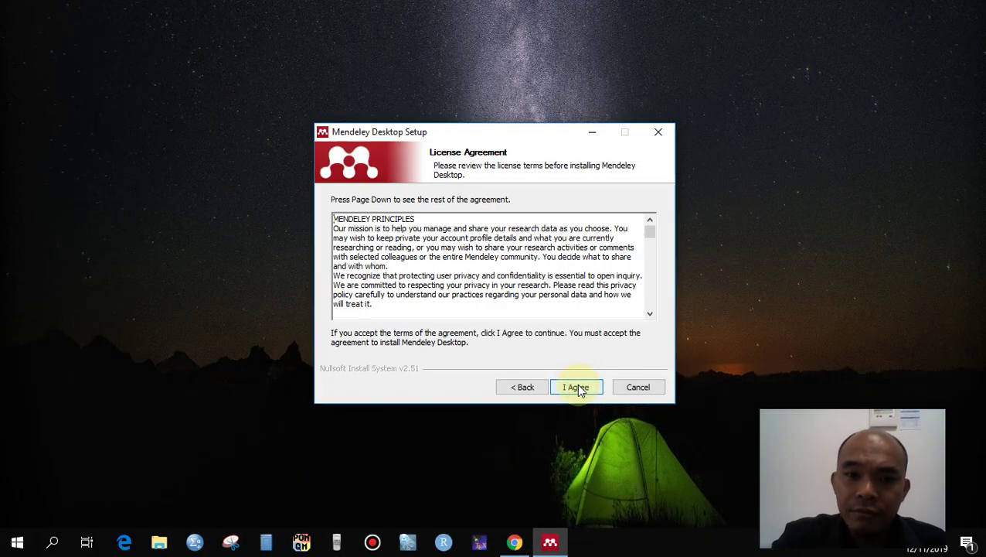
click(569, 386)
click(567, 386)
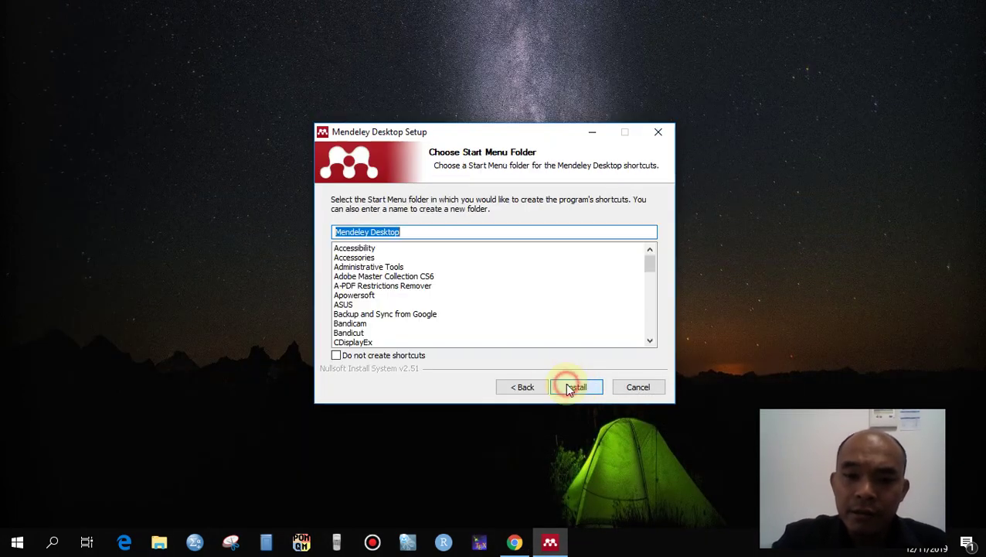
click(566, 386)
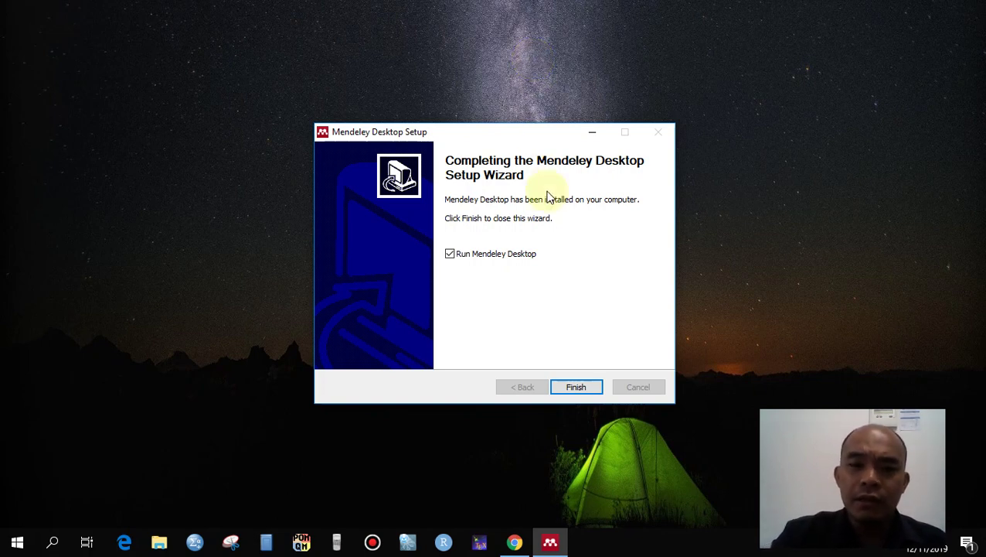
click(576, 389)
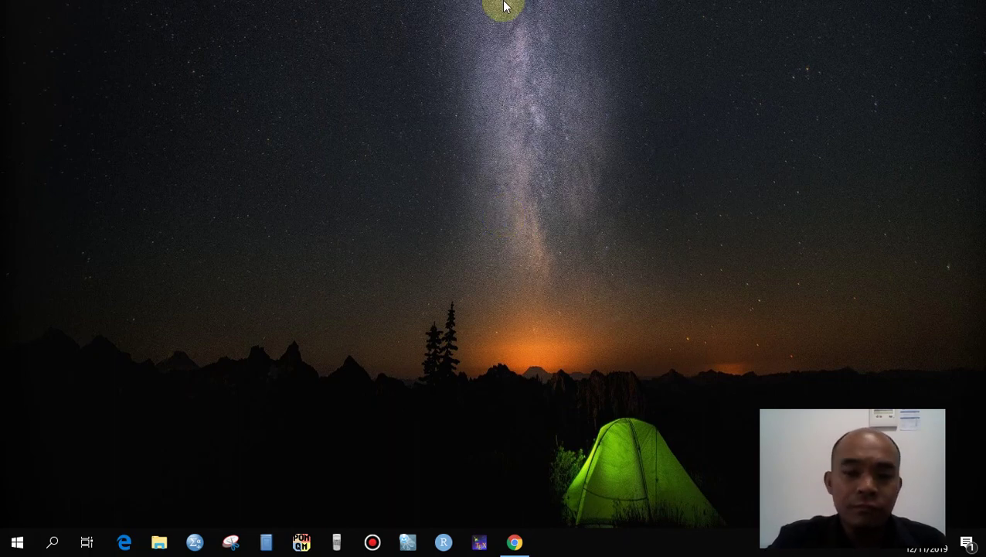
Step: Sign in with the account e-mail and password, with 'Stay signed in' ticked
mouse_move(504, 6)
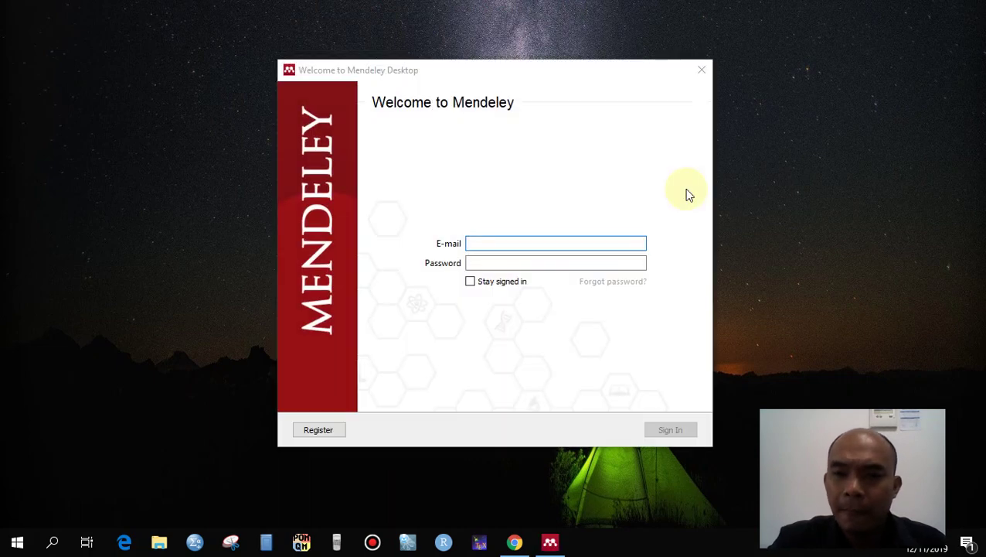
click(479, 241)
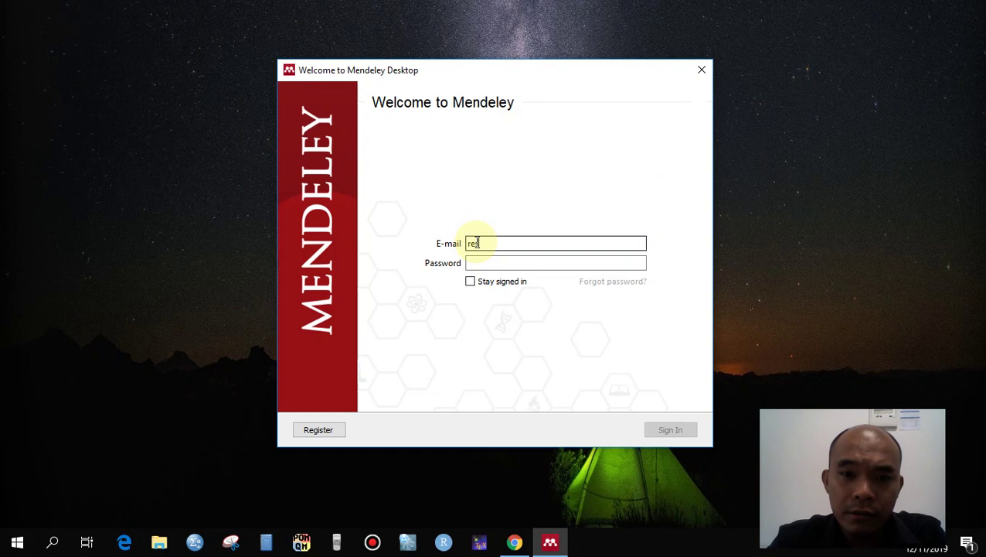
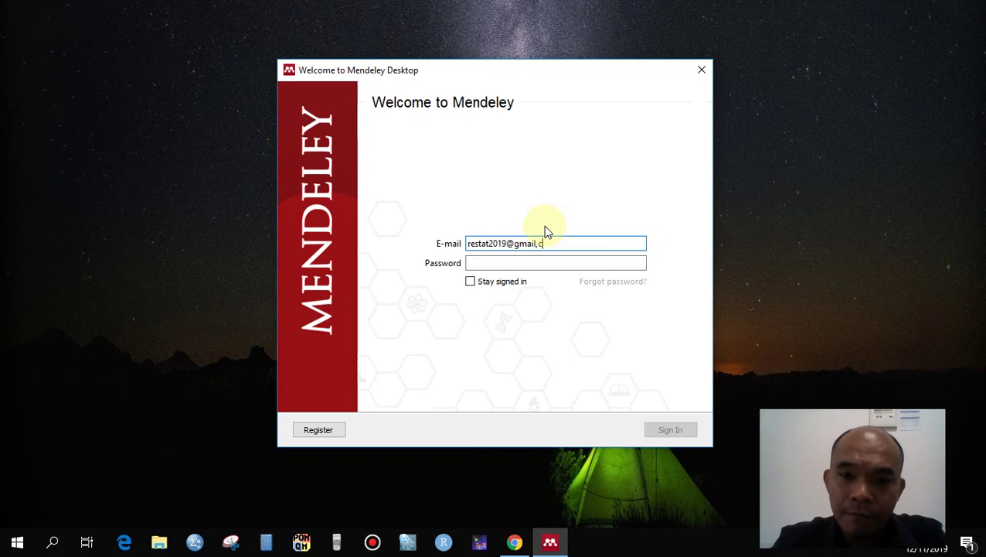
key(Tab)
text(•••••••••••)
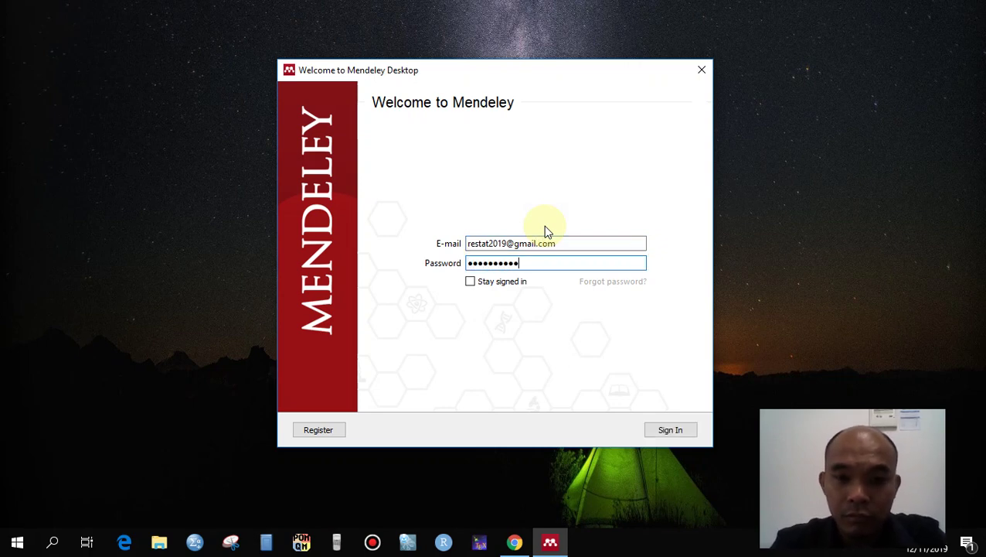
click(470, 282)
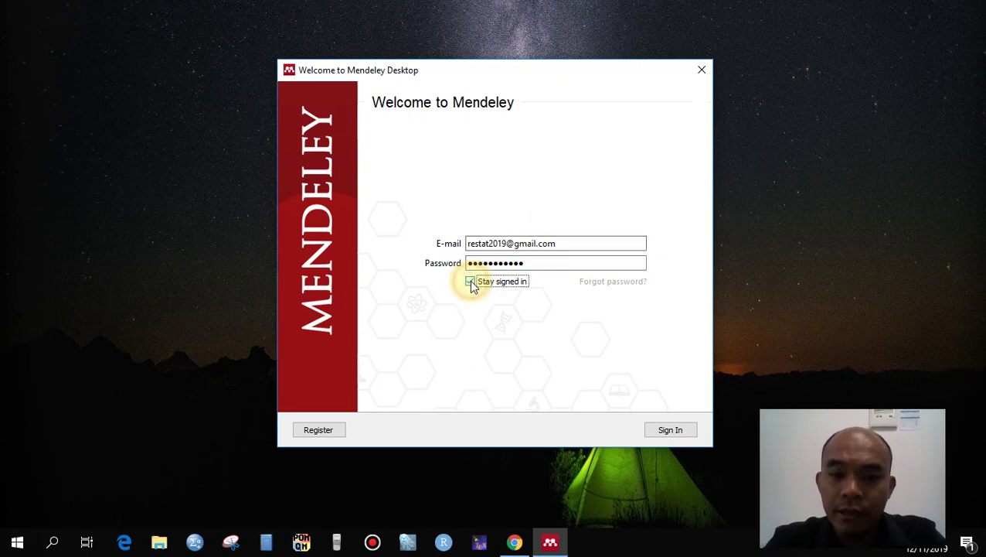
click(664, 430)
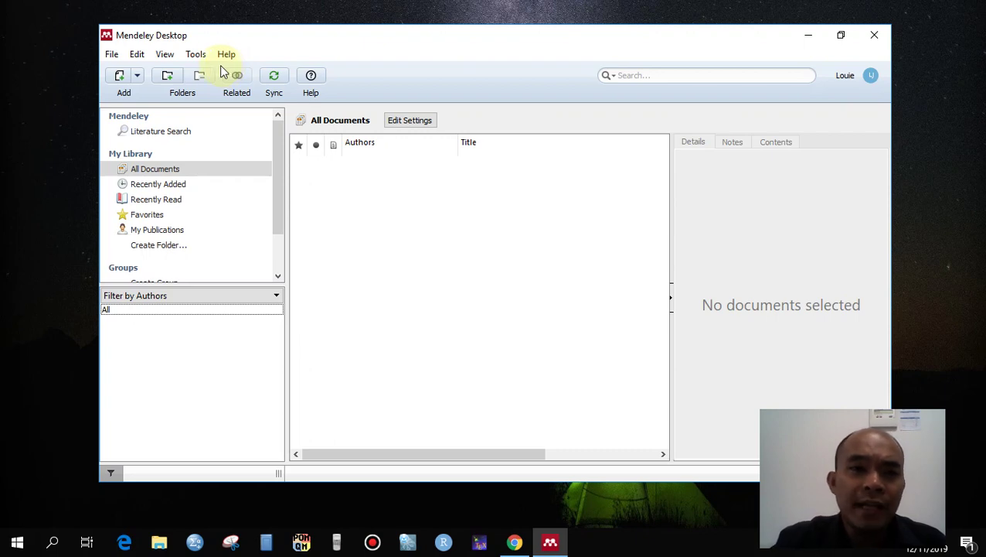
Step: Install the MS Word plugin from Tools, verify it is installed, and bring up File Explorer
click(192, 58)
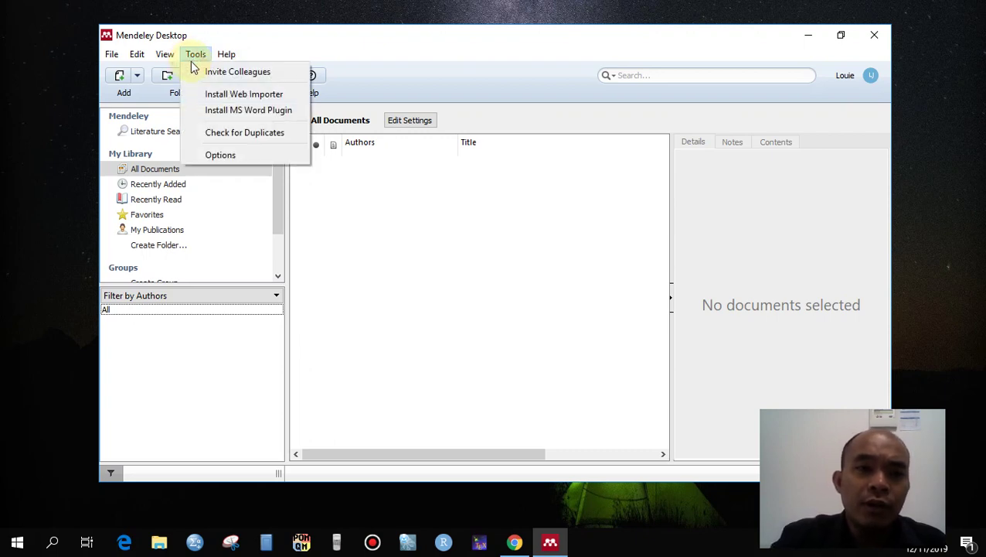
click(211, 112)
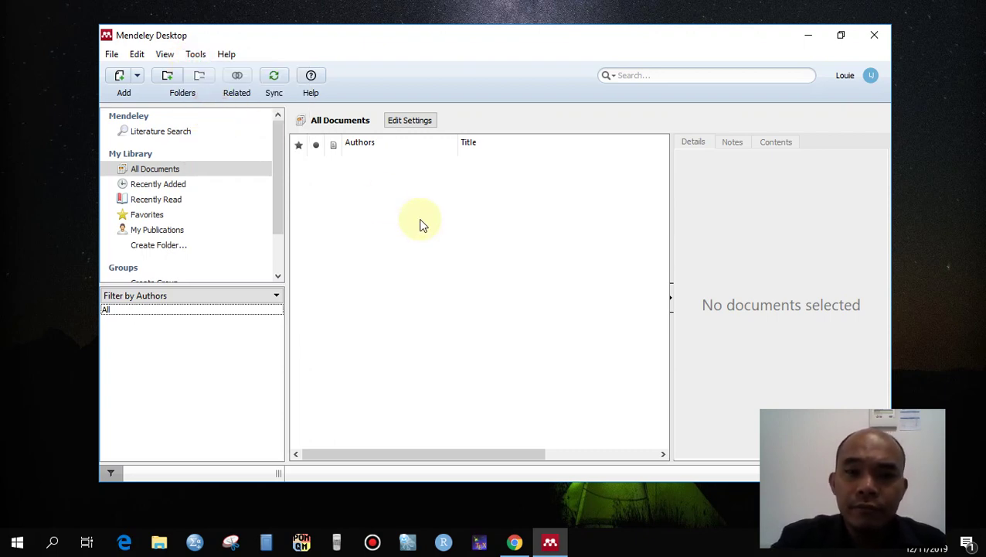
click(195, 54)
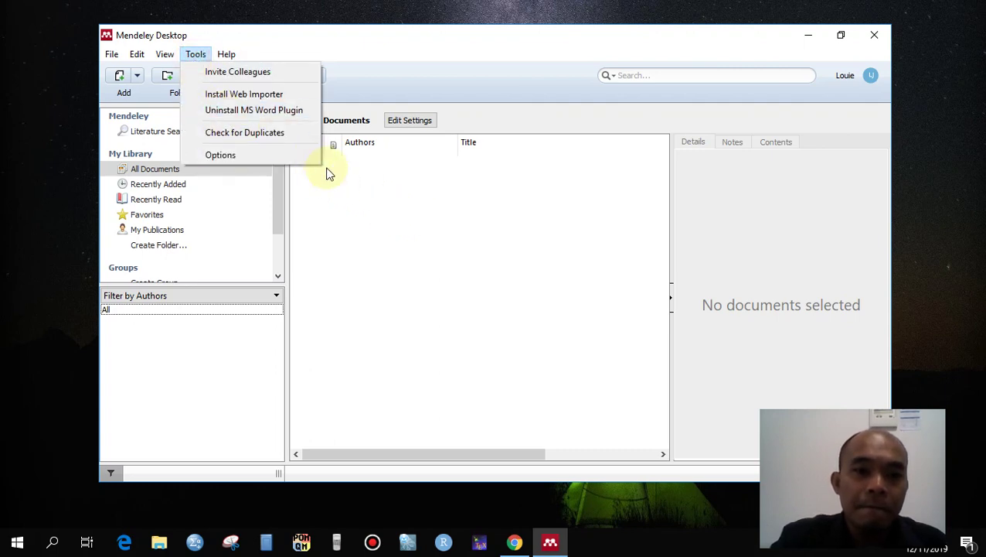
click(387, 224)
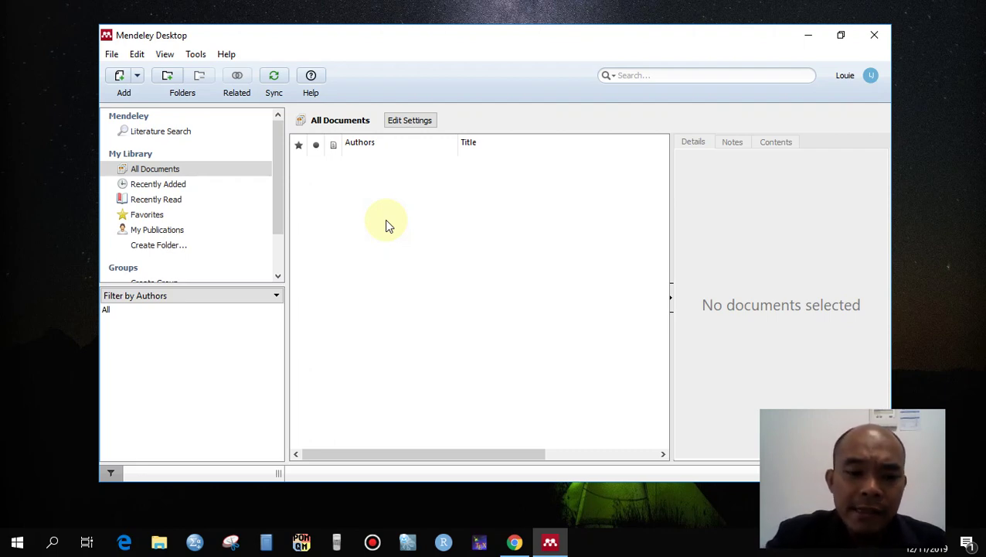
click(160, 544)
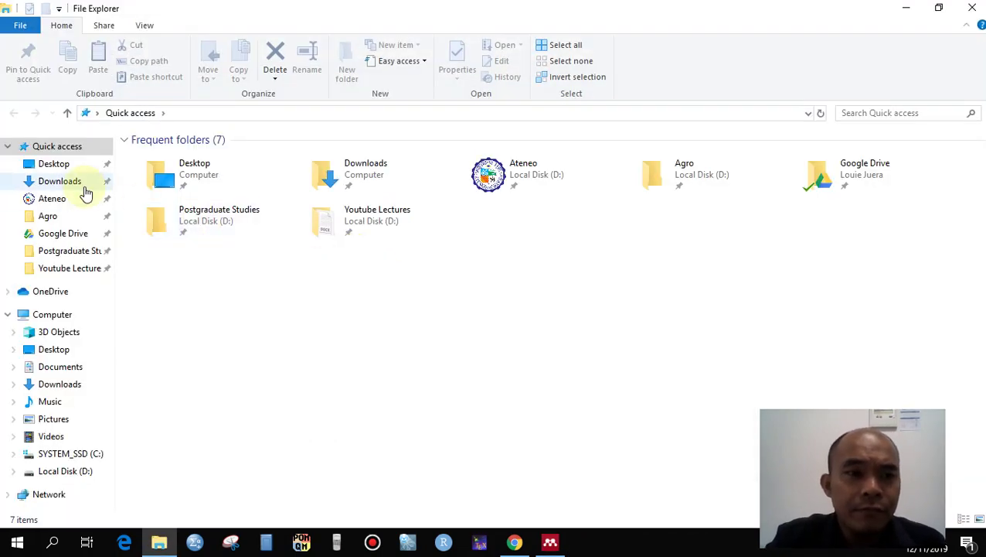
Step: Open Desktop\Sage studies in a smaller window beside Mendeley and select the yang2013 PDF
click(65, 163)
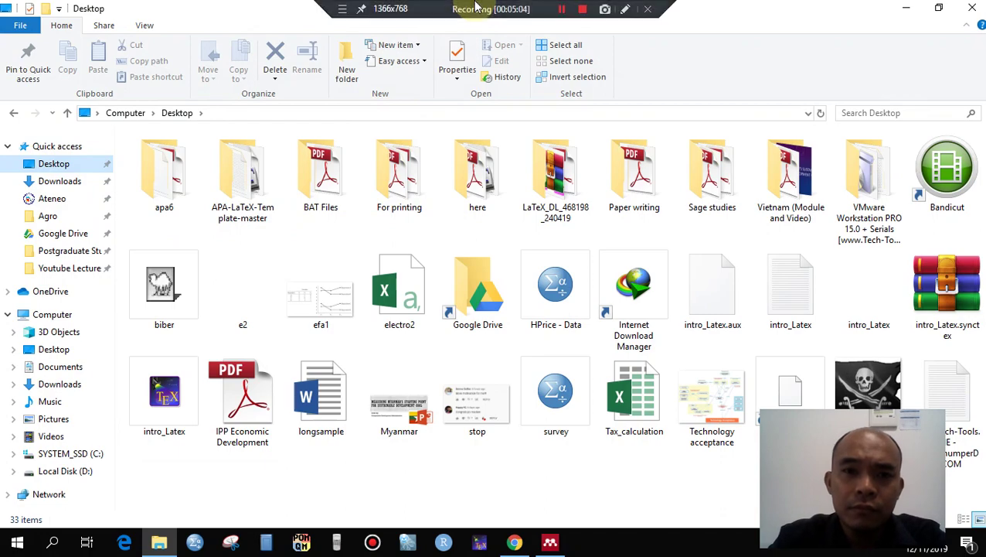
double_click(702, 205)
drag(555, 6, 883, 128)
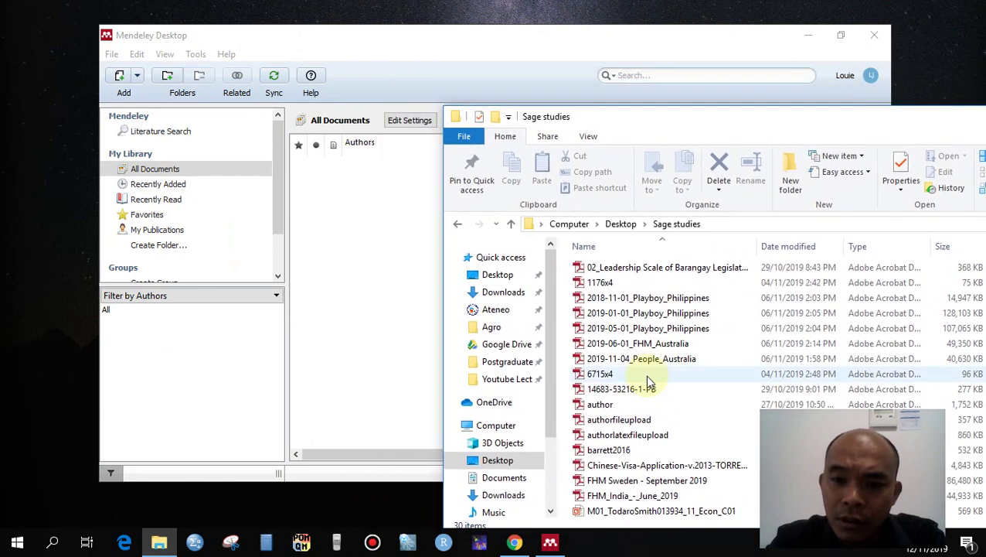
scroll(650, 381, down, 5)
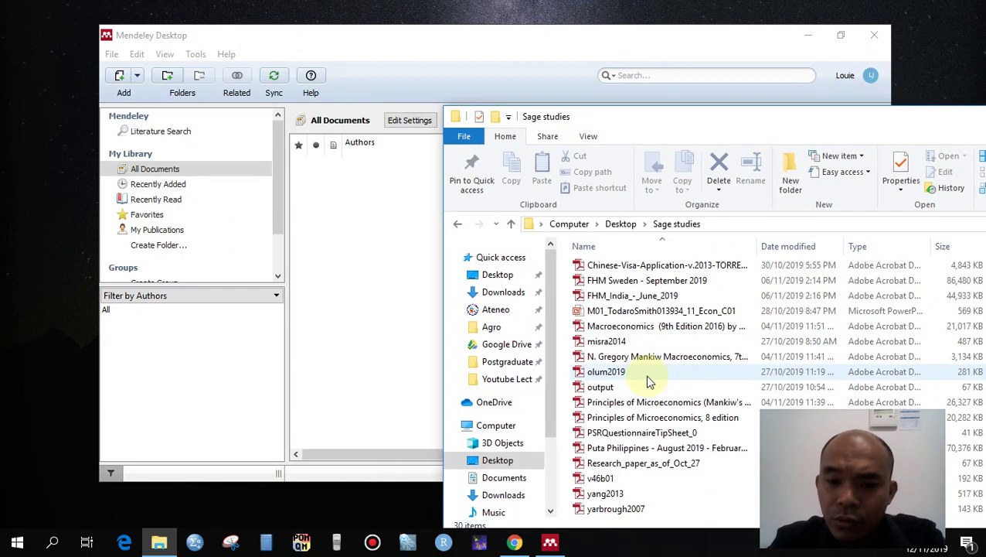
click(603, 495)
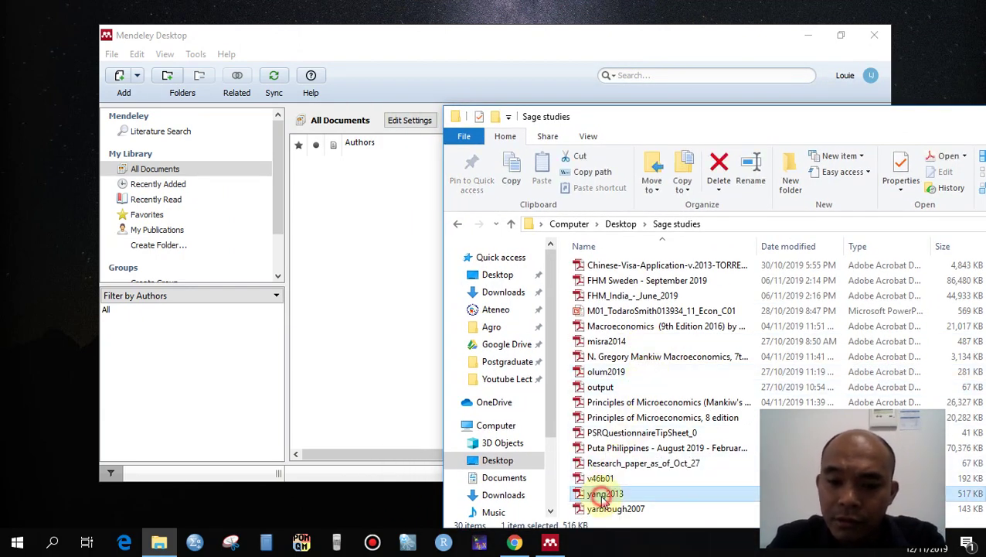
drag(659, 124, 710, 115)
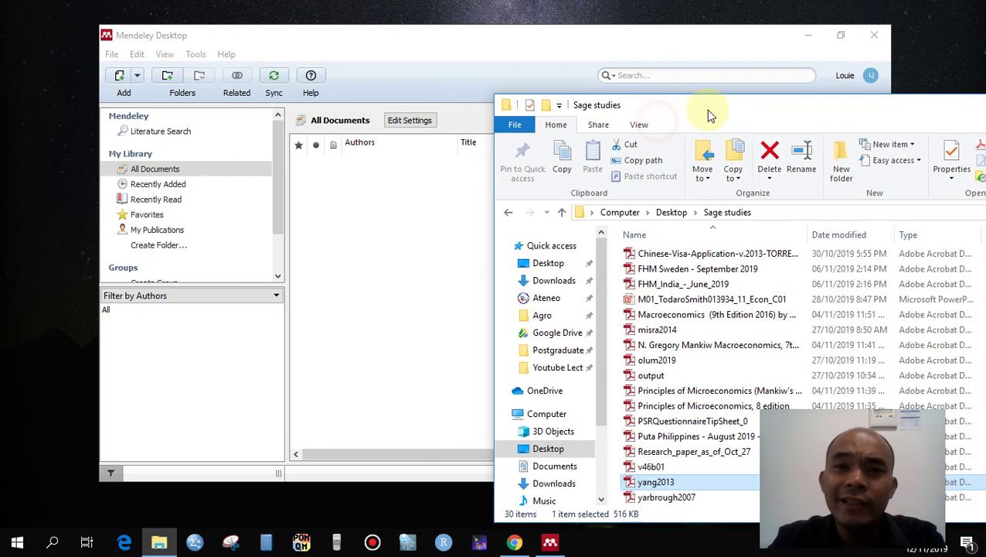
Step: Import yang2013.pdf into All Documents and check its journal, year and abstract in Details
drag(660, 485, 415, 234)
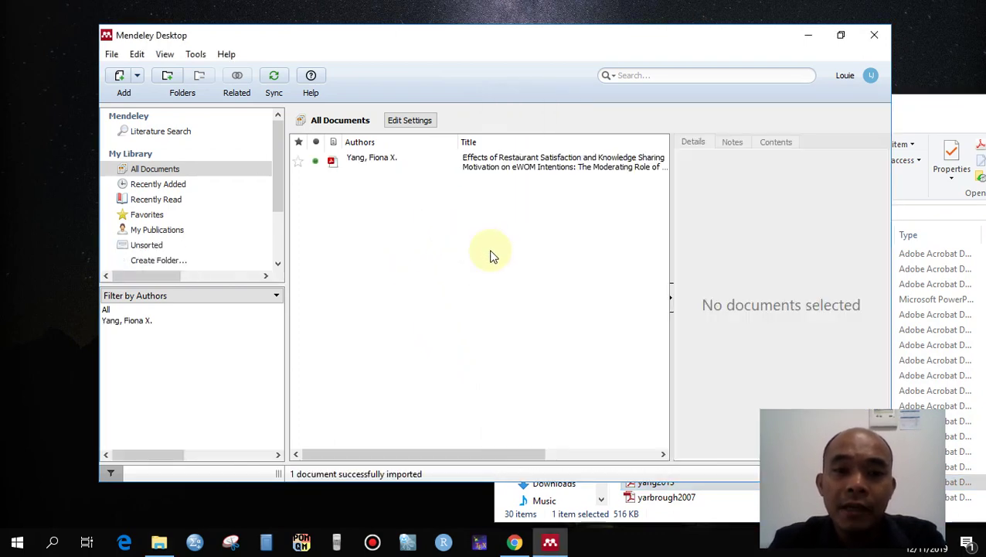
click(535, 165)
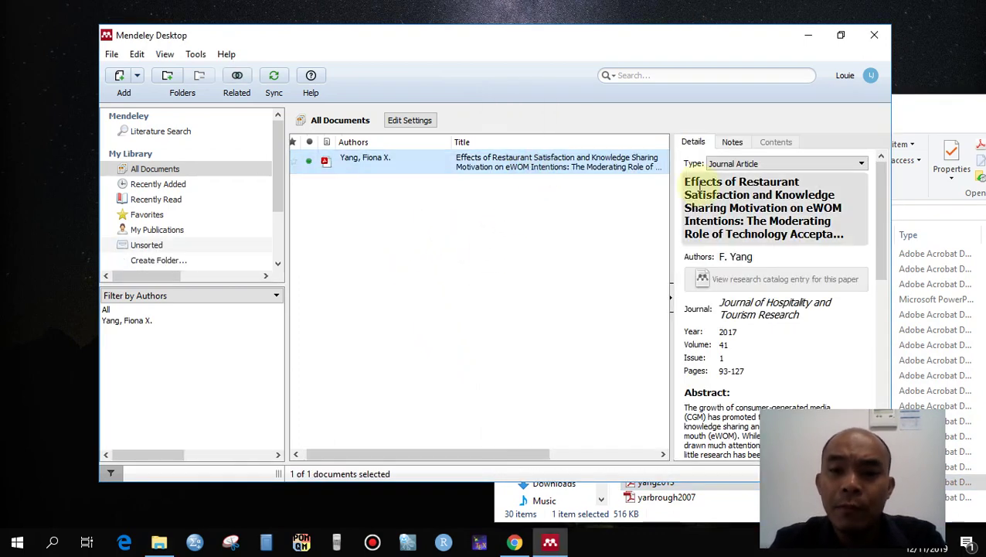
mouse_move(882, 180)
mouse_down()
mouse_move(884, 244)
mouse_move(868, 178)
mouse_up()
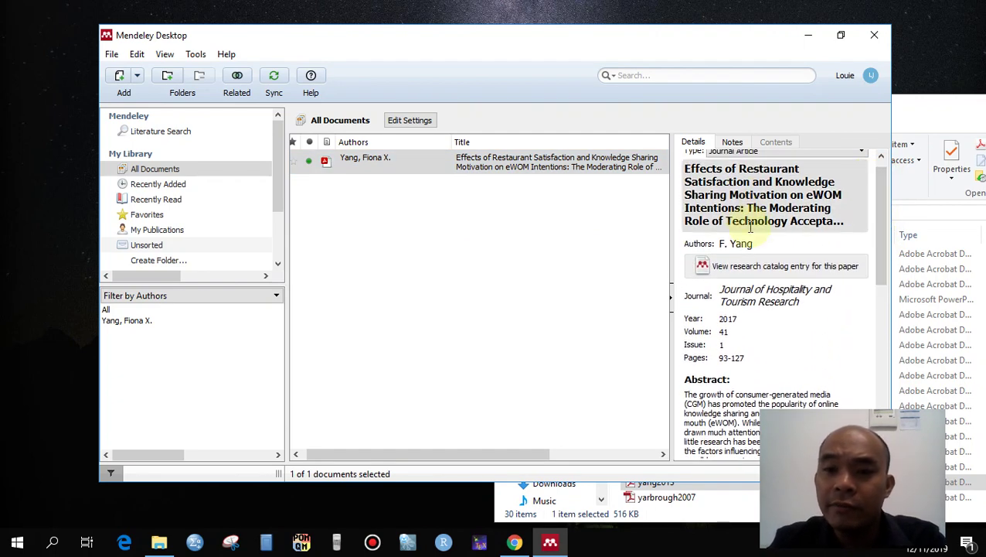
click(422, 164)
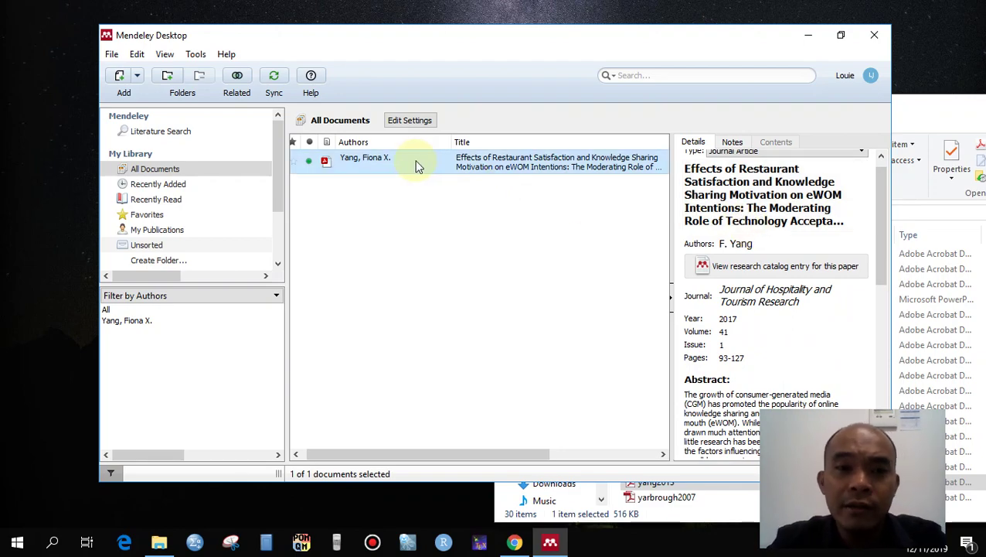
Step: Open the yang2013 paper in Mendeley's PDF reader tab and scroll through page 1
double_click(417, 166)
scroll(347, 334, down, 3)
scroll(348, 334, down, 8)
scroll(348, 334, up, 8)
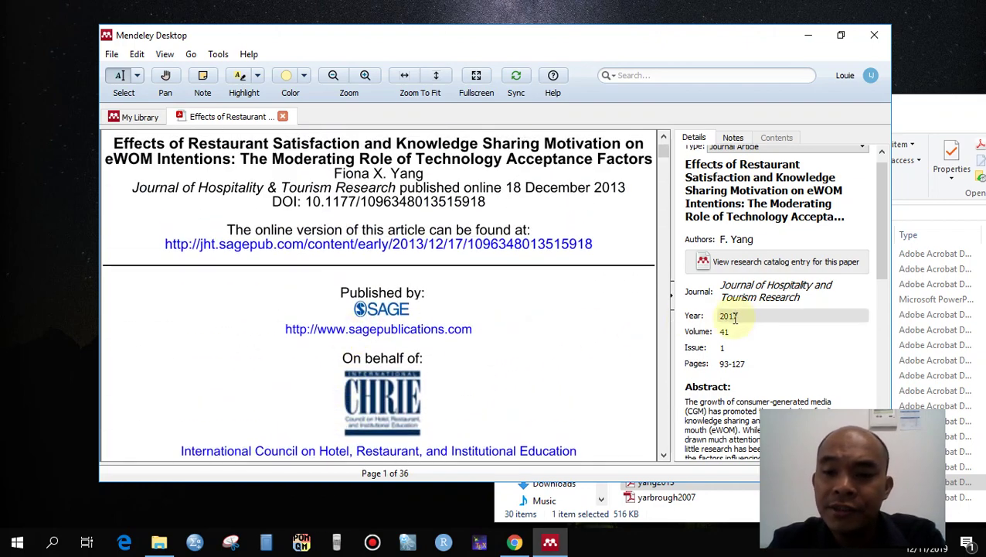
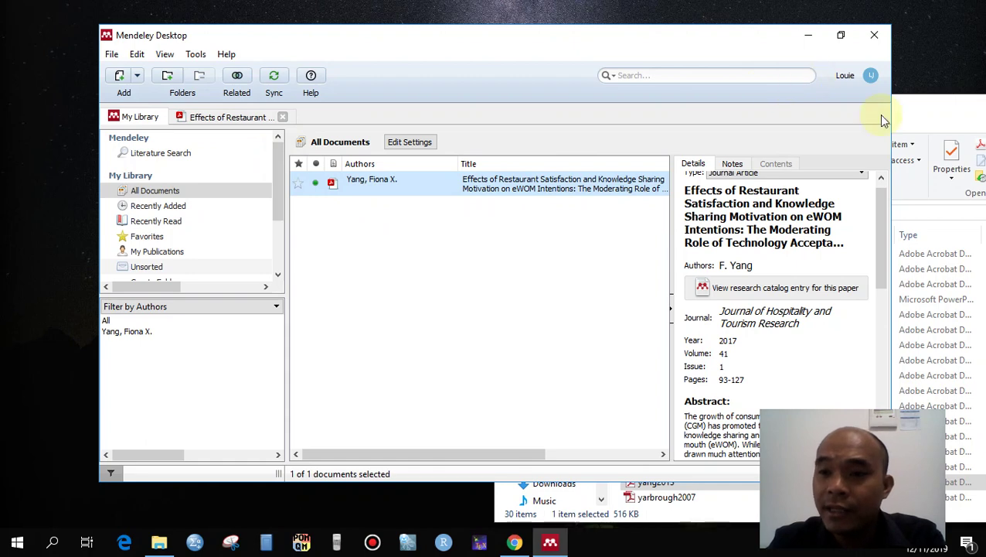
Step: Drag the misra2014 PDF from the Sage studies folder into the Mendeley library
drag(657, 329, 409, 322)
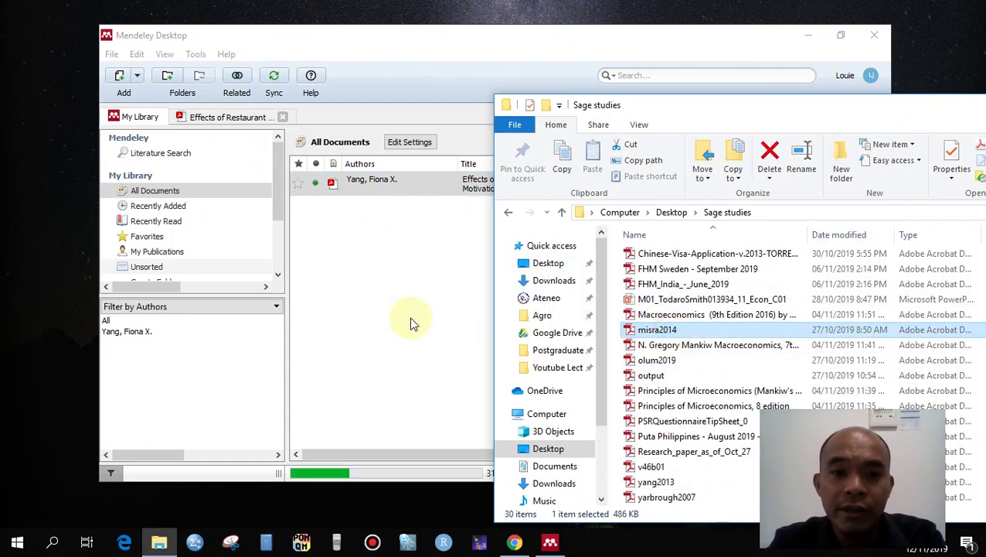
Step: Import misra2014 as 'The iPhone effect', decline the other folder PDFs, and open it for reading
click(398, 315)
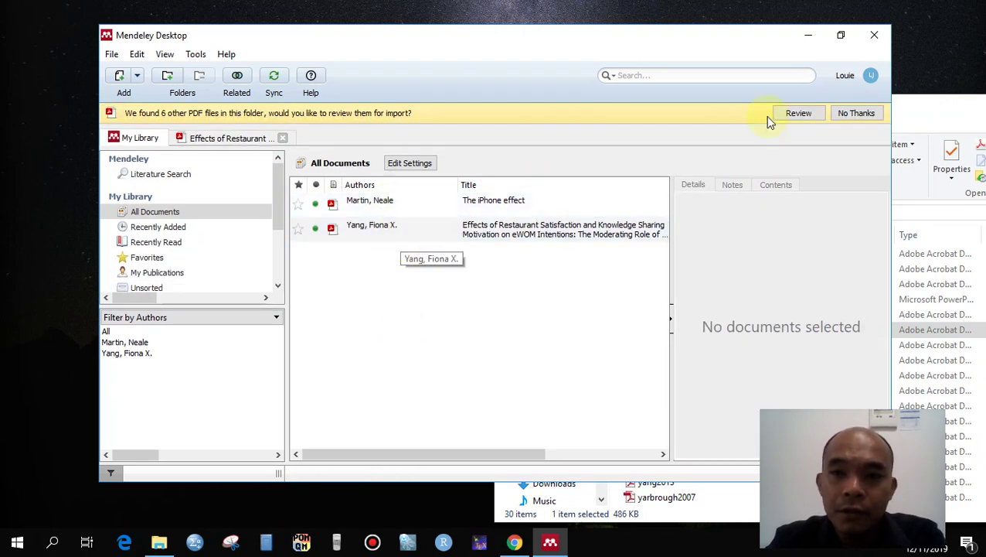
click(859, 114)
click(401, 185)
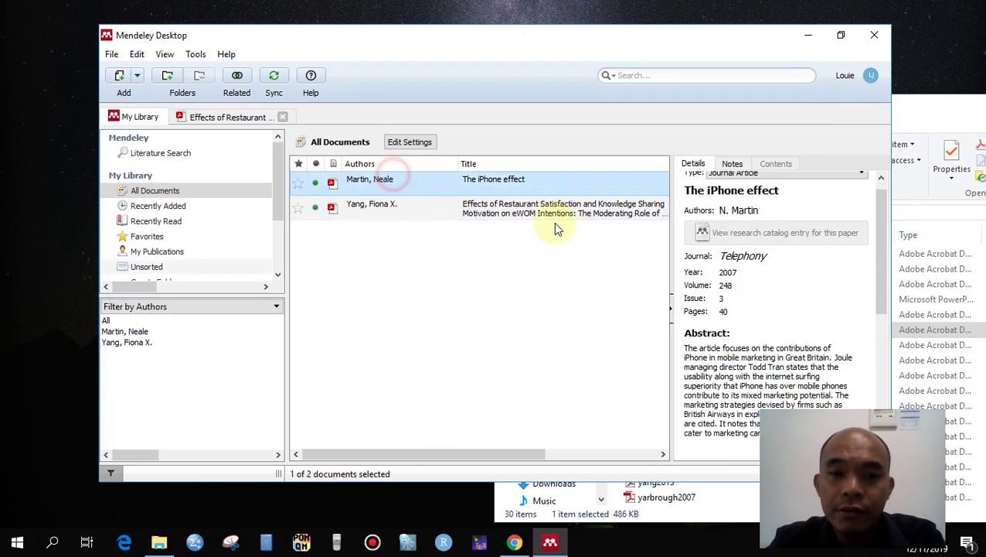
scroll(744, 316, down, 6)
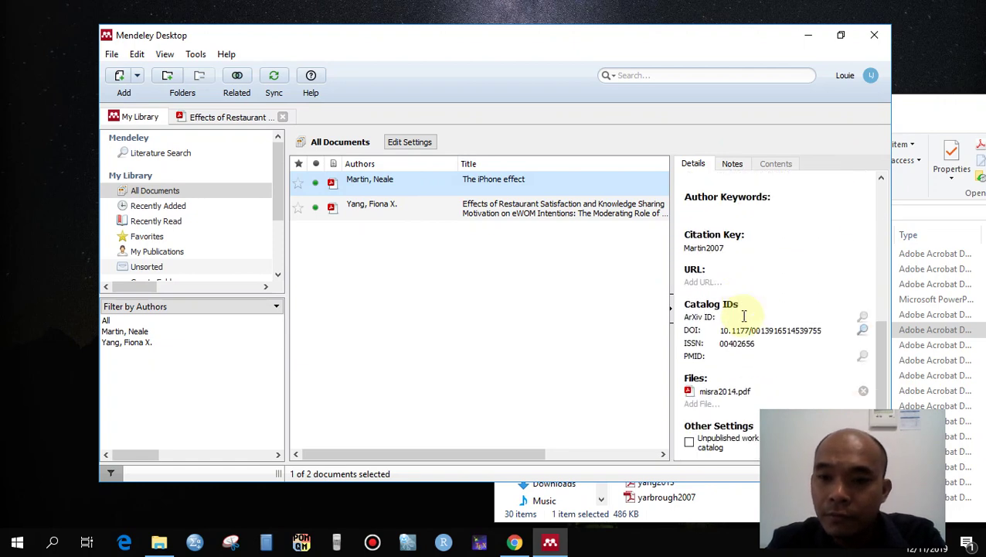
scroll(744, 316, up, 6)
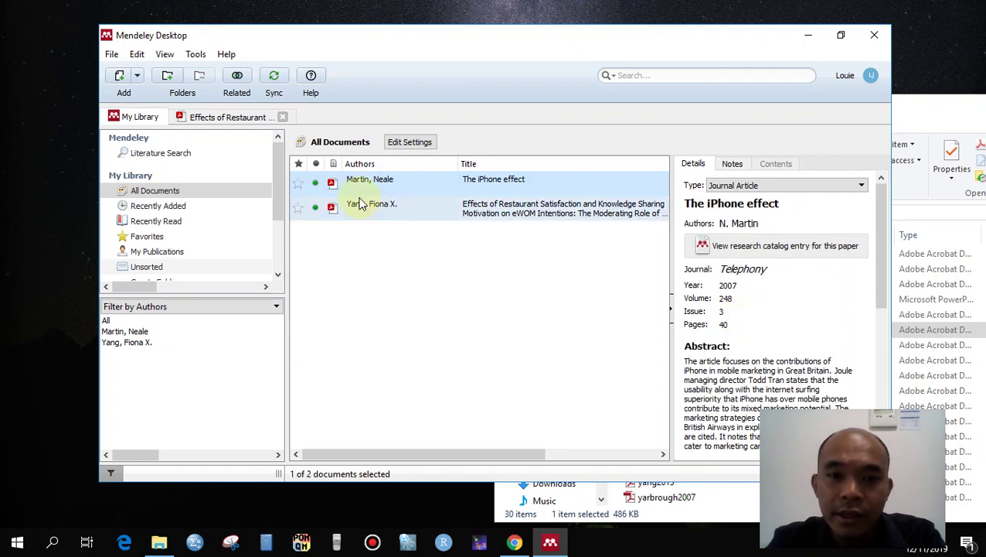
double_click(392, 178)
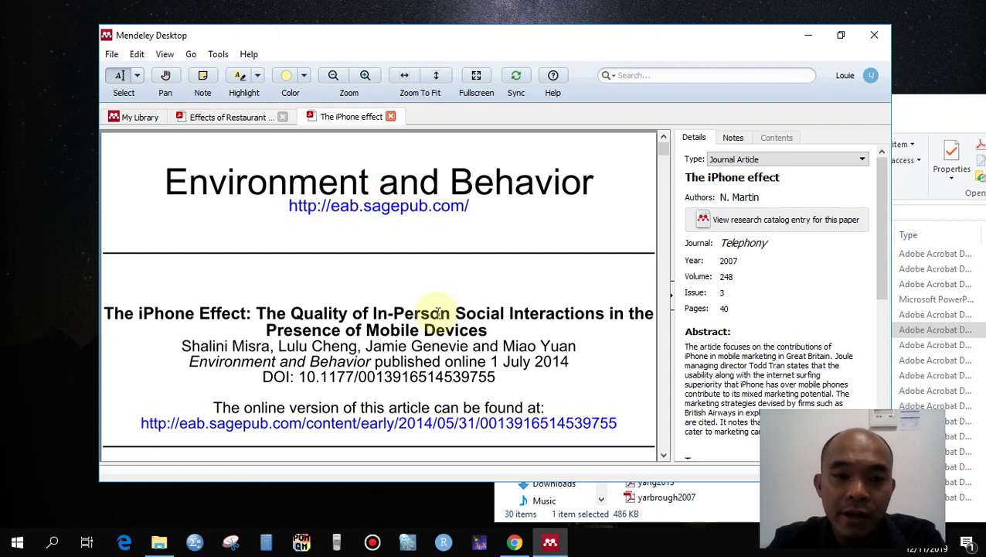
Step: Update The iPhone Effect from its DOI: Environment and Behavior, 2016, 48(2), pages 275-298
scroll(437, 313, down, 10)
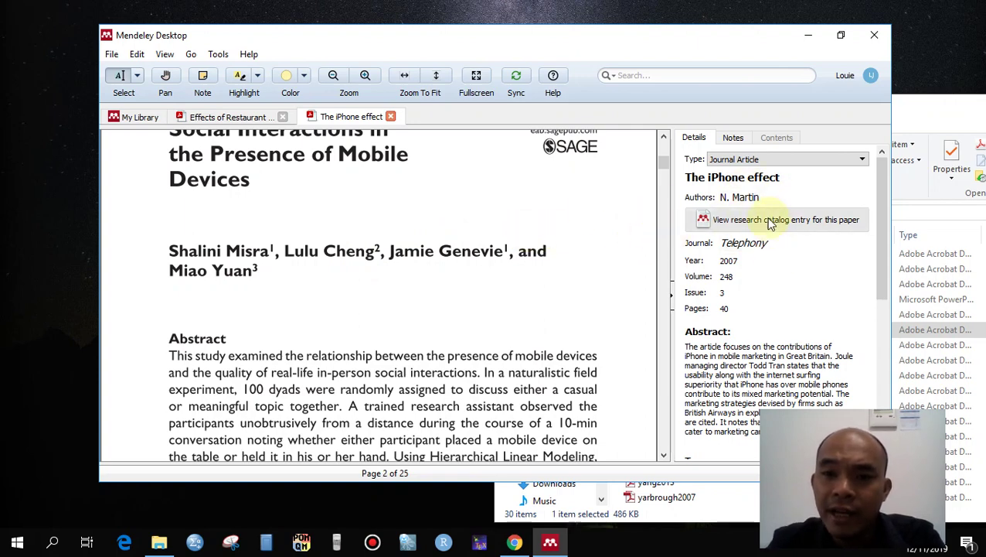
scroll(414, 238, up, 3)
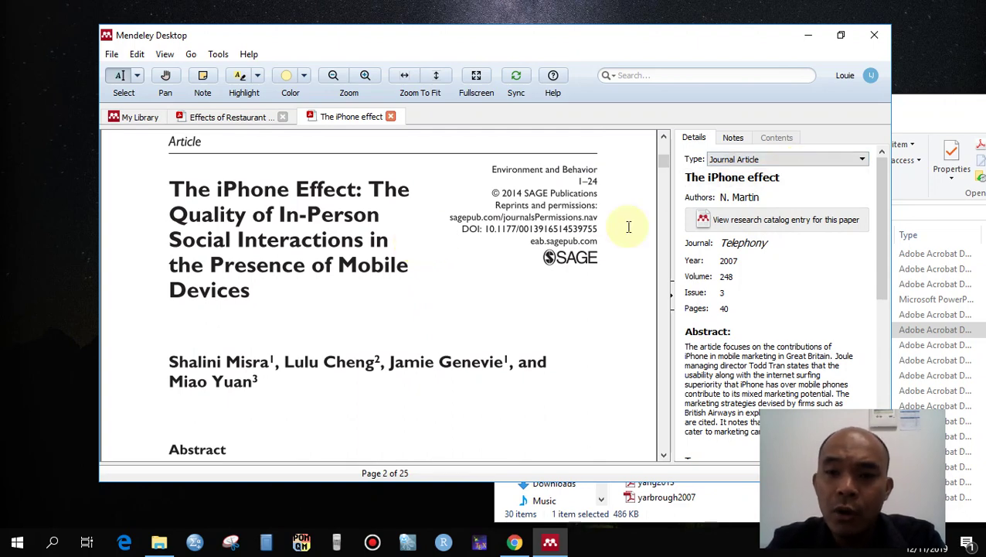
scroll(748, 242, down, 6)
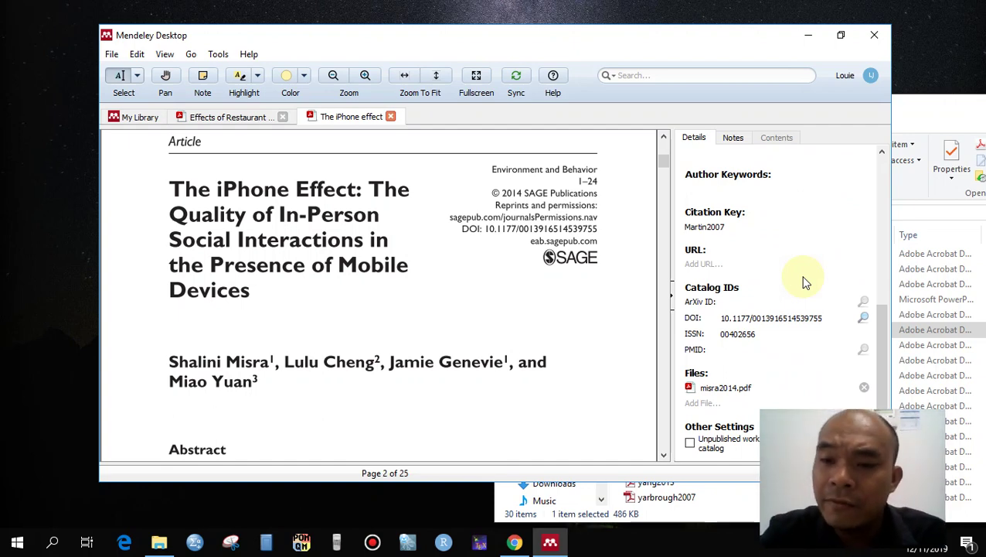
click(864, 319)
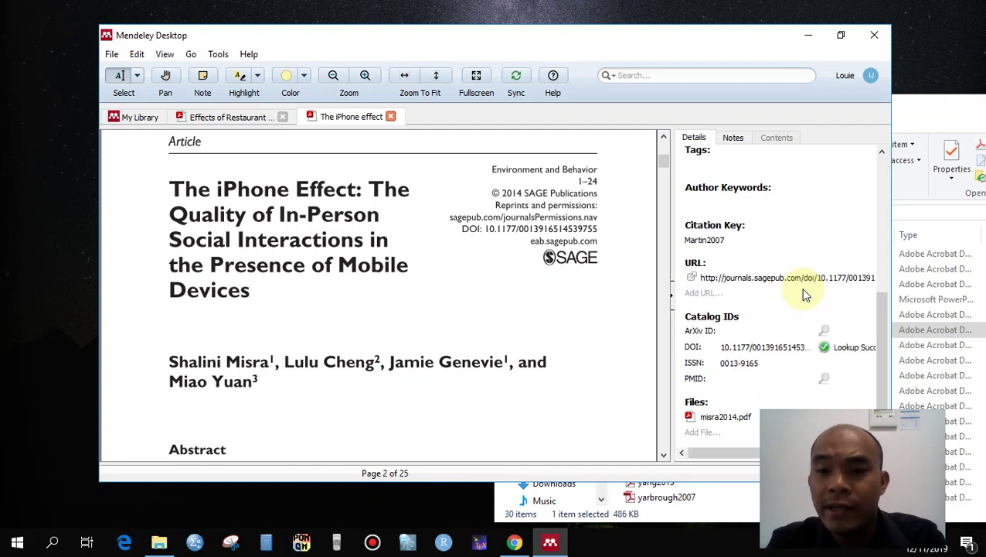
scroll(805, 294, up, 5)
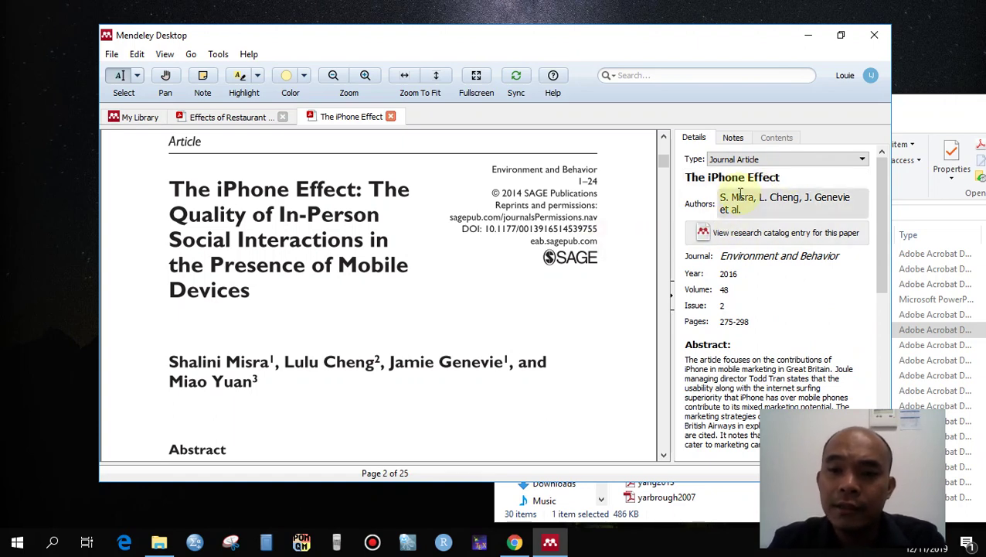
click(221, 124)
Step: Refresh the restaurant article's record from its DOI, adding its URL and ISSN 1096-3480
scroll(725, 279, down, 8)
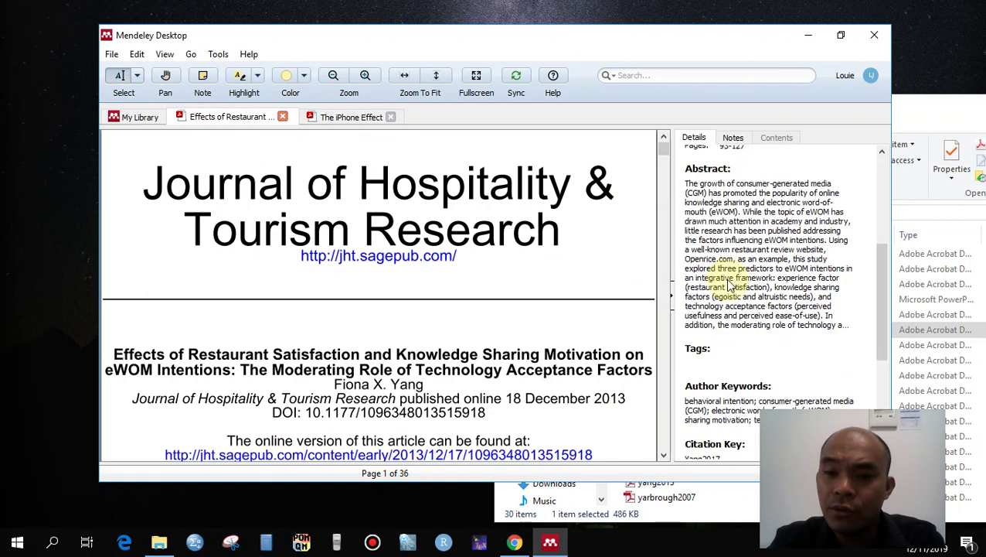
click(864, 319)
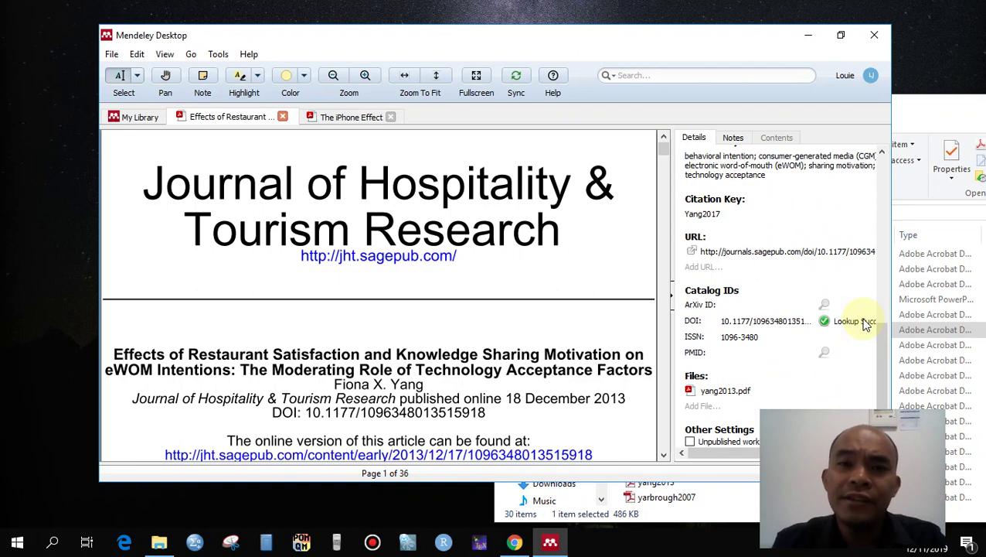
scroll(812, 301, up, 8)
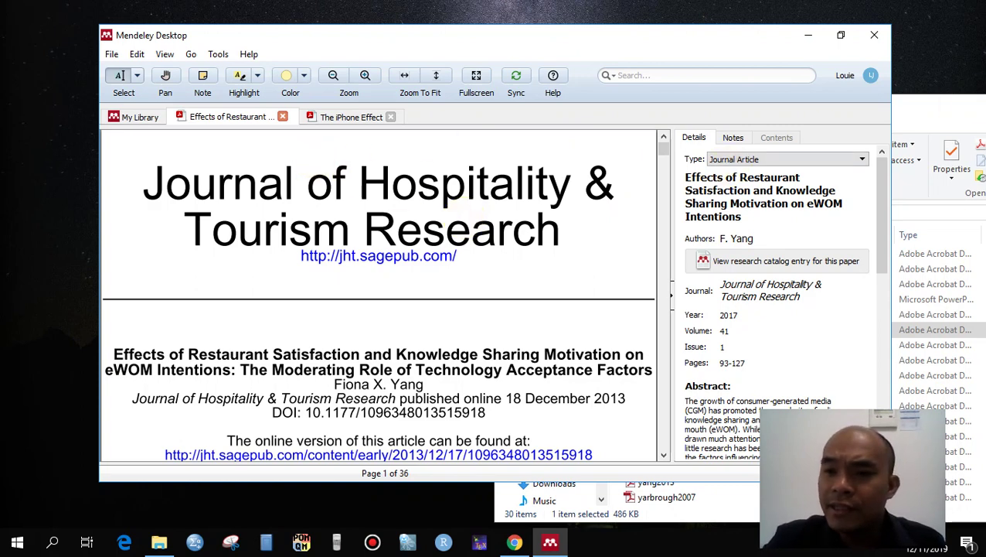
click(937, 112)
scroll(738, 332, up, 1)
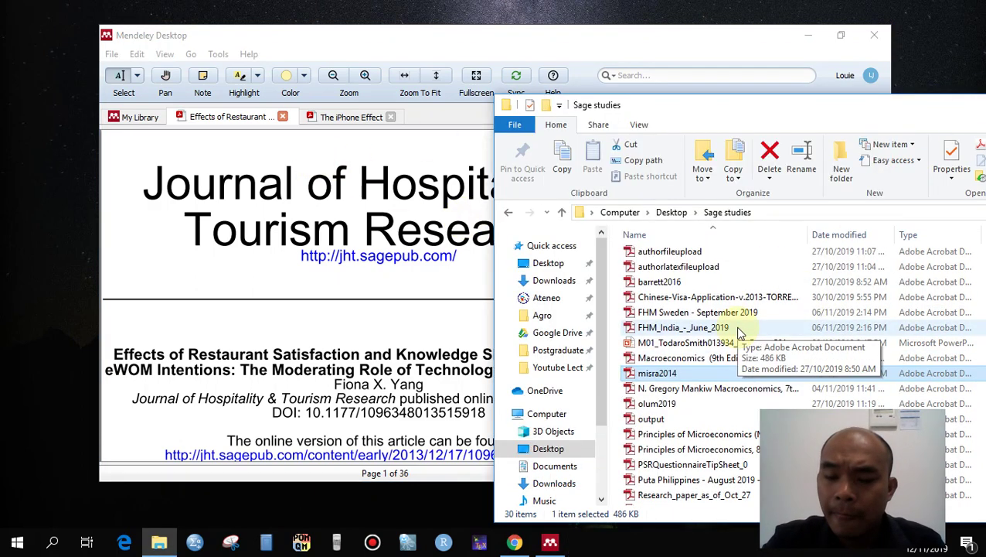
Step: Drag the barrett2016 PDF from the Sage studies folder into the Mendeley library
click(669, 282)
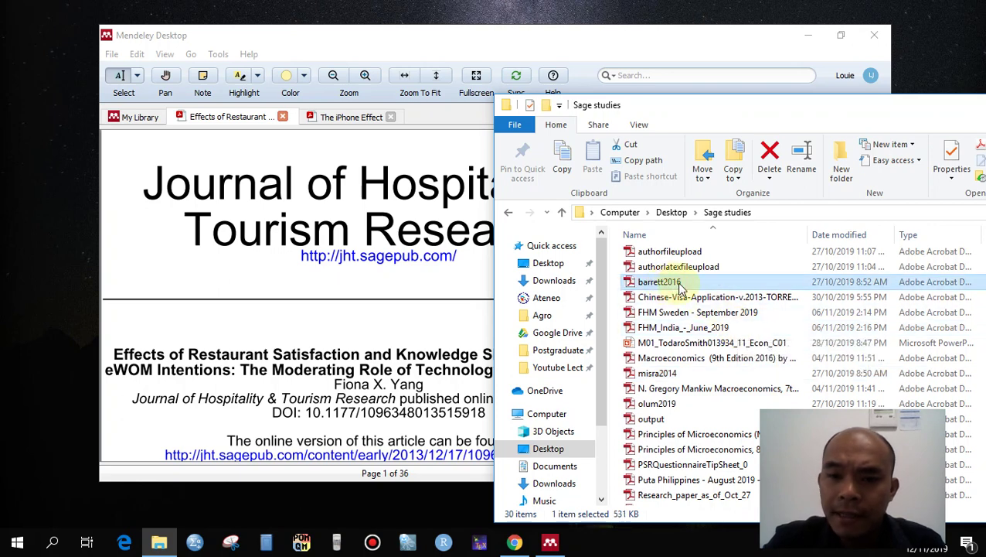
click(139, 117)
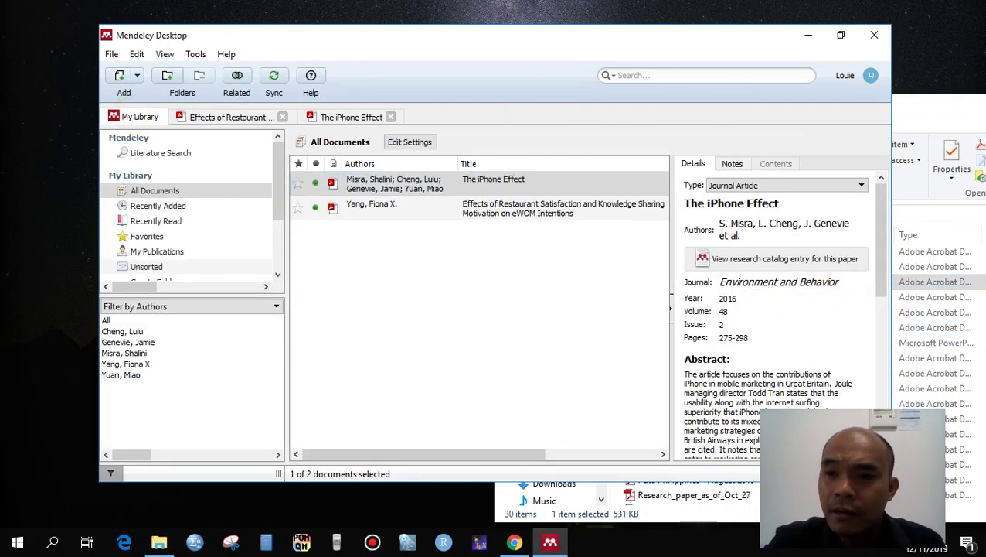
click(924, 123)
drag(655, 283, 446, 271)
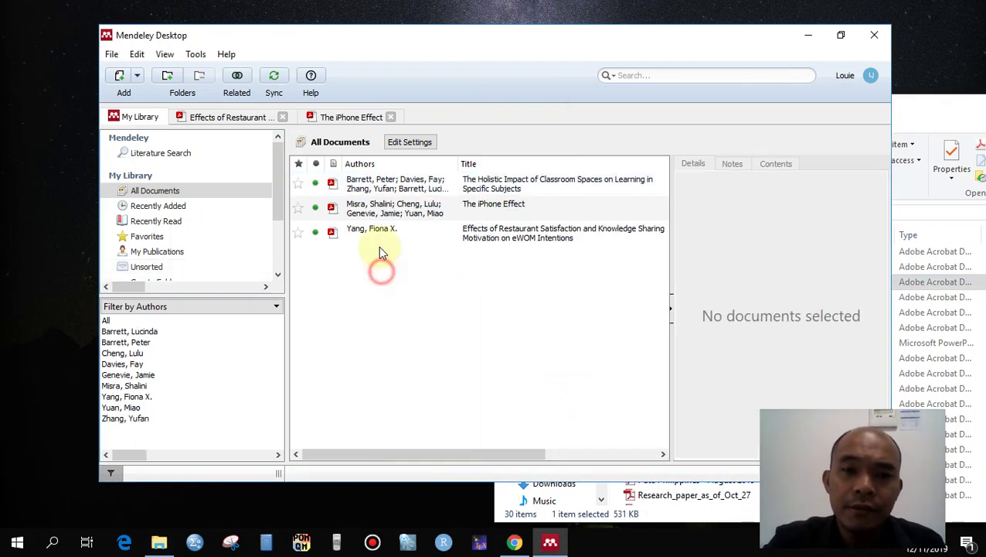
Step: Check the Holistic Impact article's details (Environment and Behavior, 2017, 49(4), 425-451) and preview its PDF
click(367, 178)
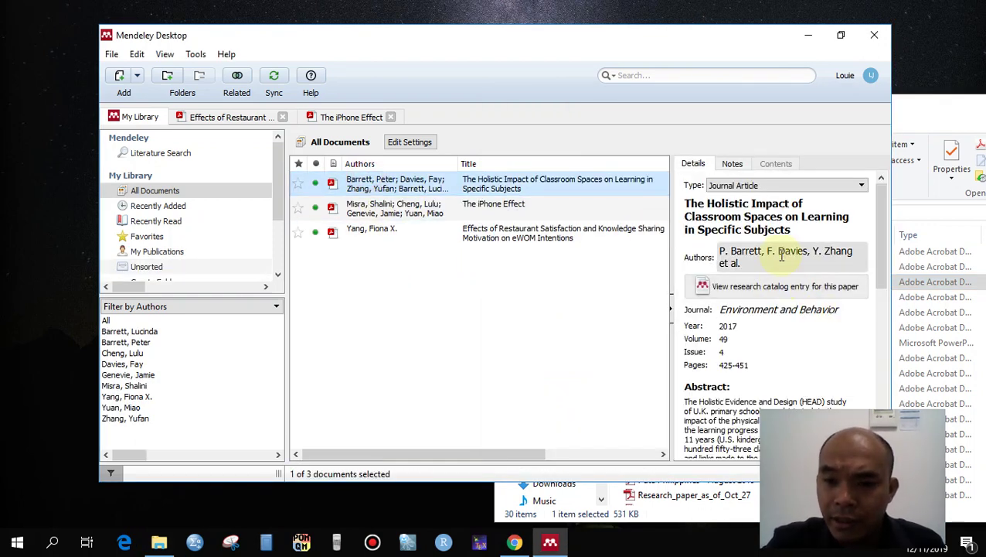
scroll(790, 328, down, 8)
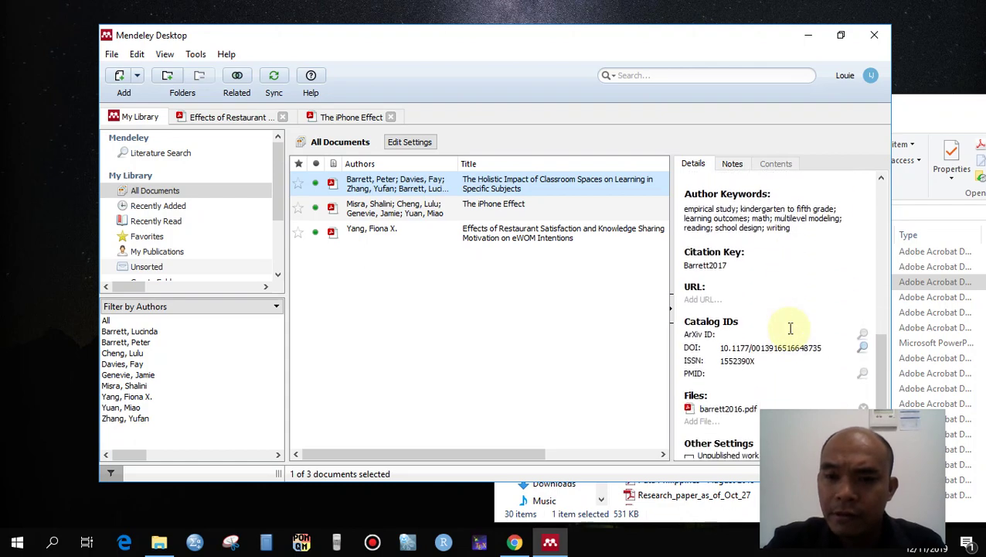
scroll(790, 328, up, 8)
double_click(421, 186)
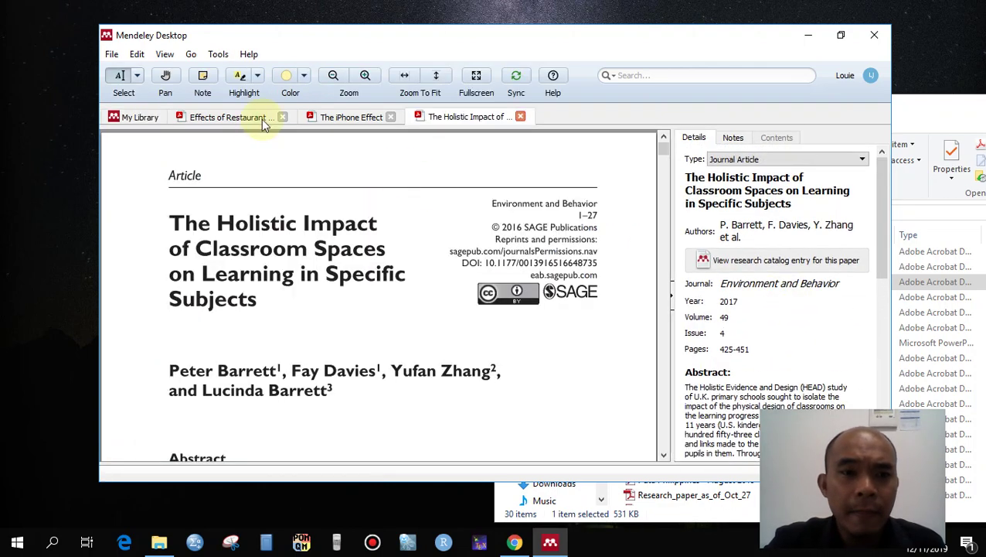
scroll(355, 238, down, 10)
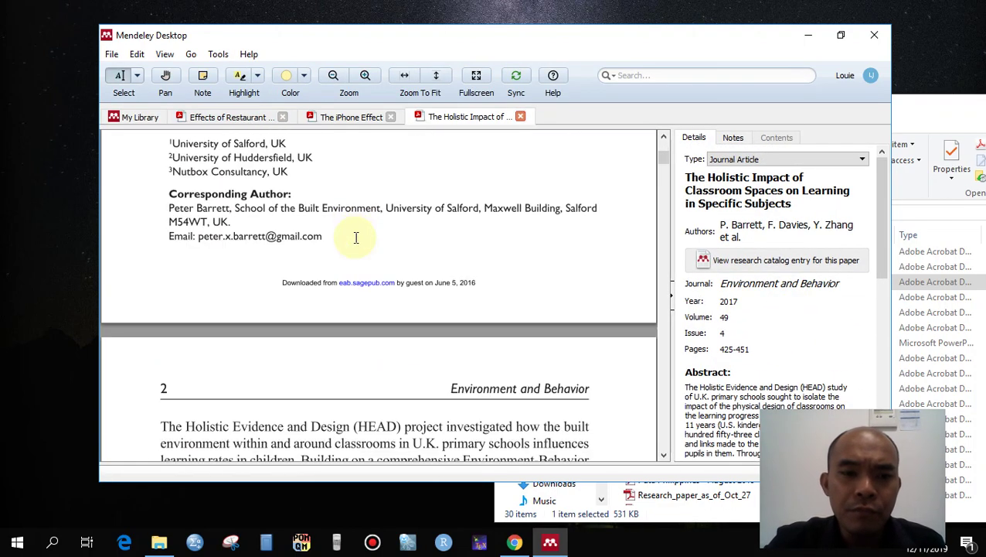
scroll(356, 238, up, 10)
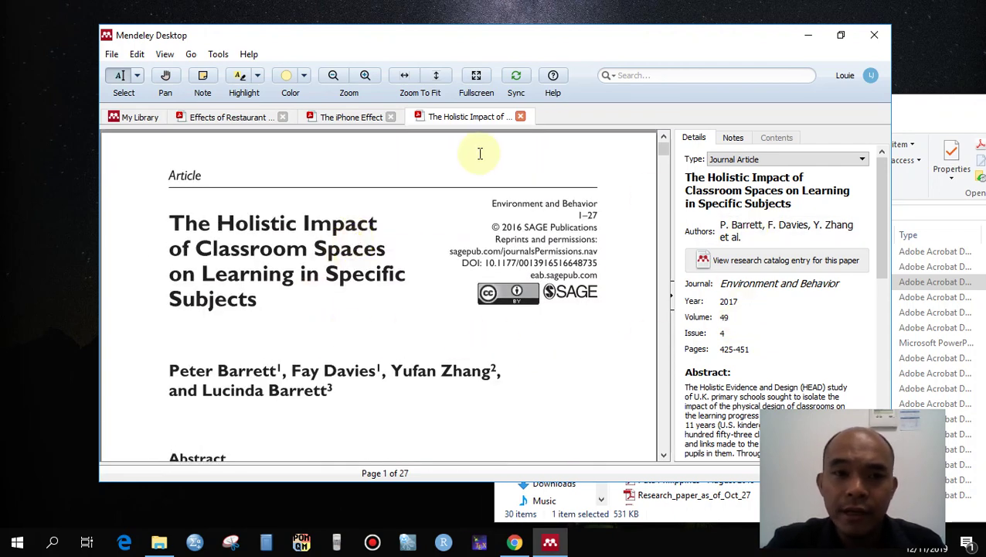
click(136, 117)
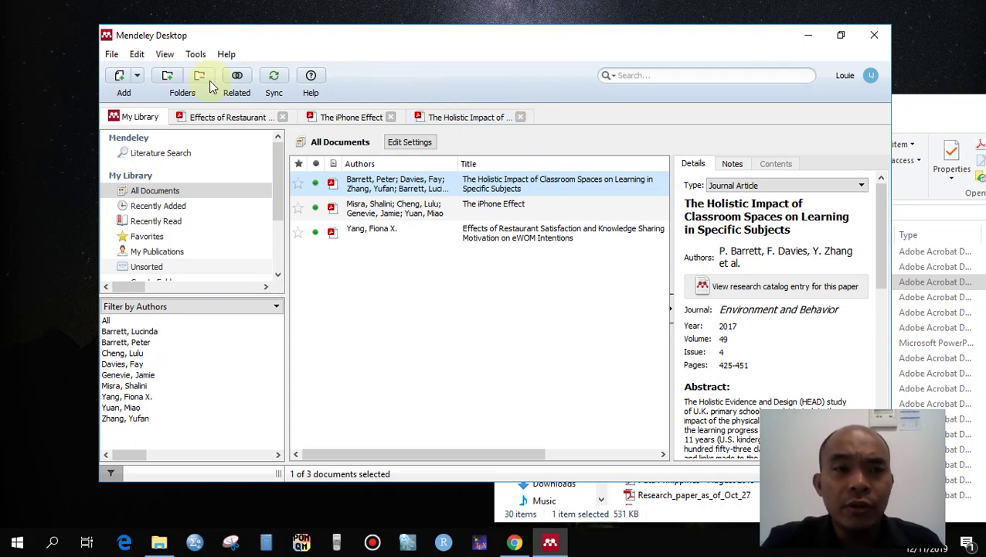
Step: Start a manual reference, try the Book, Computer Program and Web Page types, then close the form
click(136, 75)
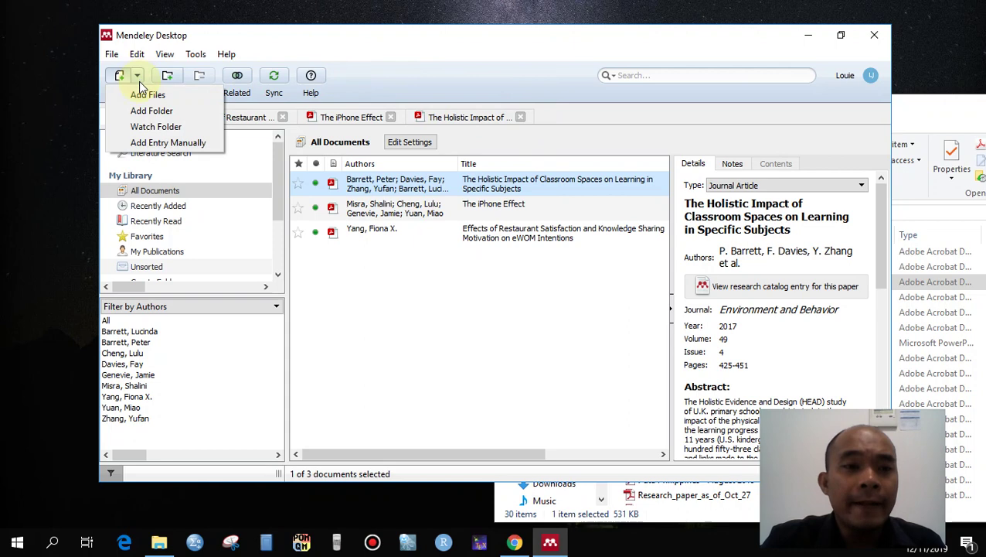
click(151, 142)
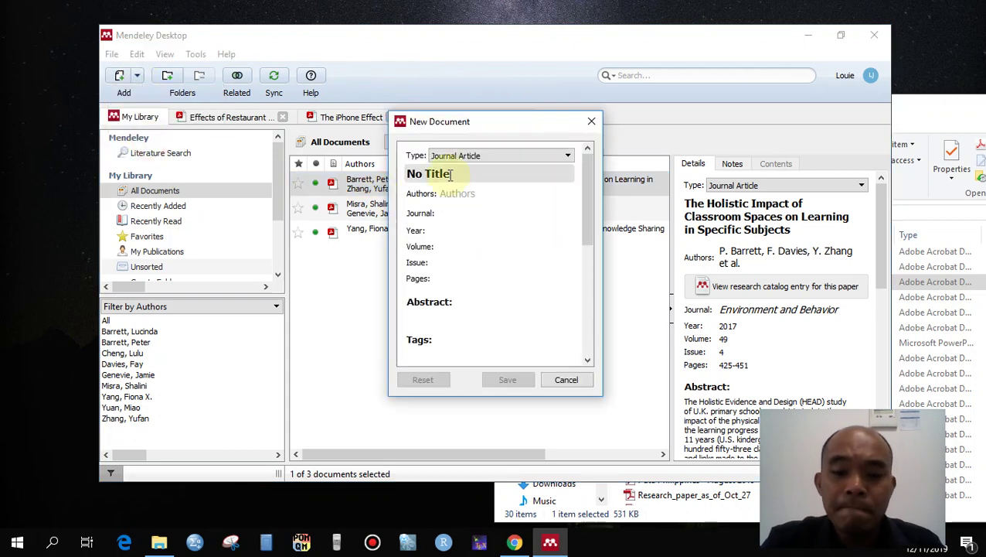
click(493, 156)
click(463, 167)
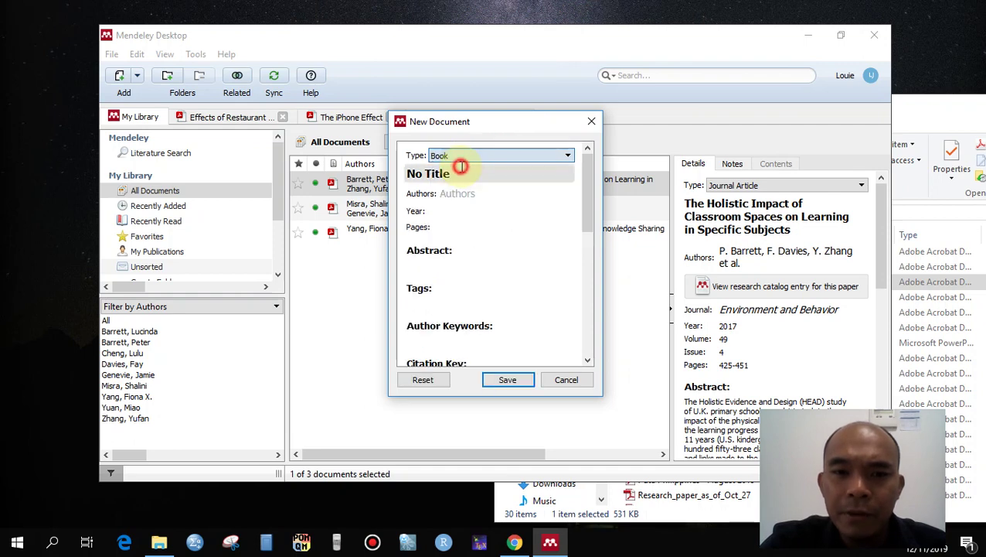
click(460, 157)
click(472, 198)
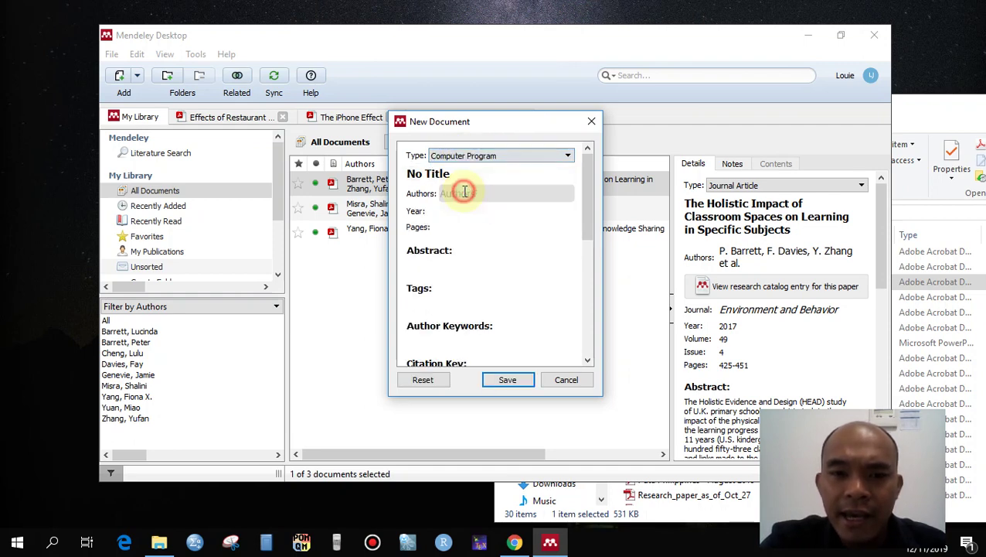
click(456, 157)
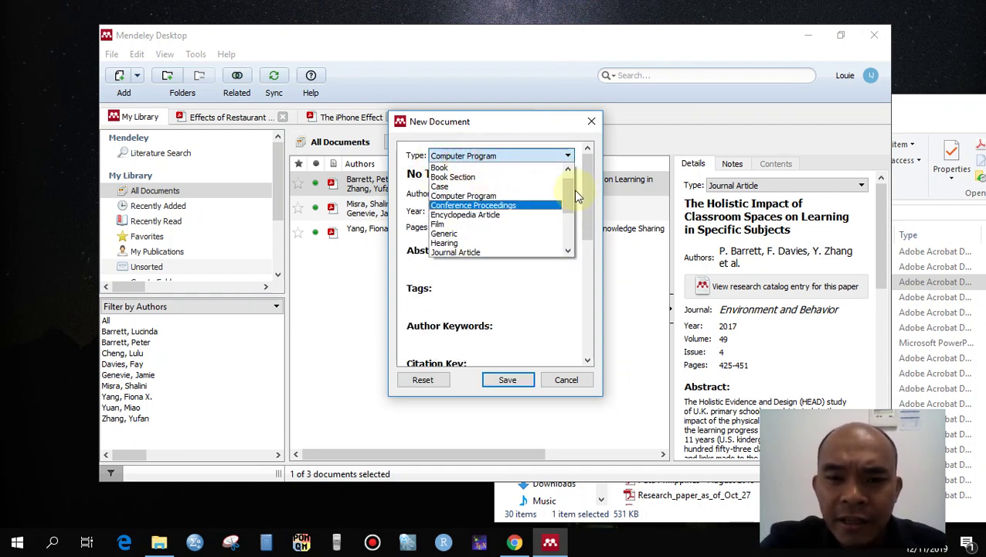
scroll(572, 189, down, 3)
click(460, 243)
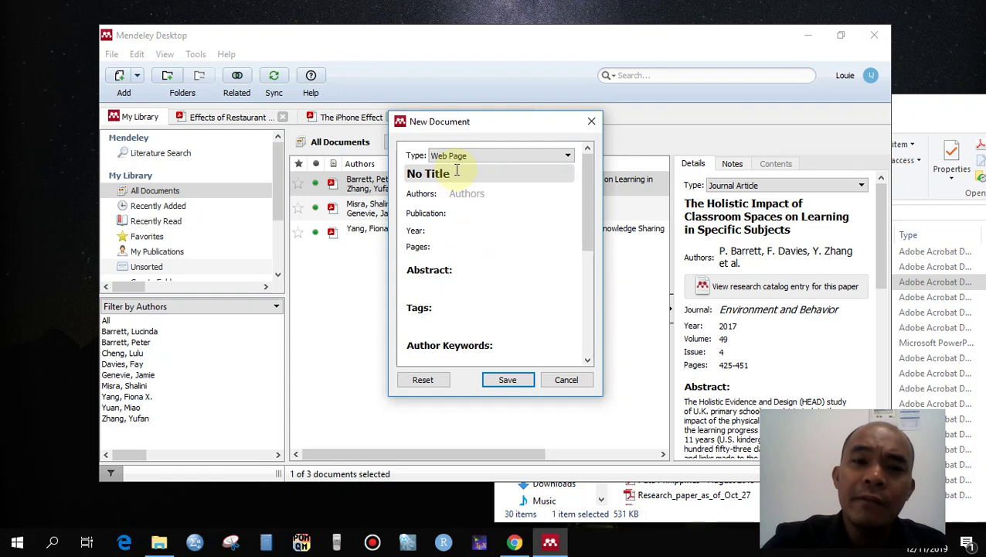
drag(590, 172, 574, 349)
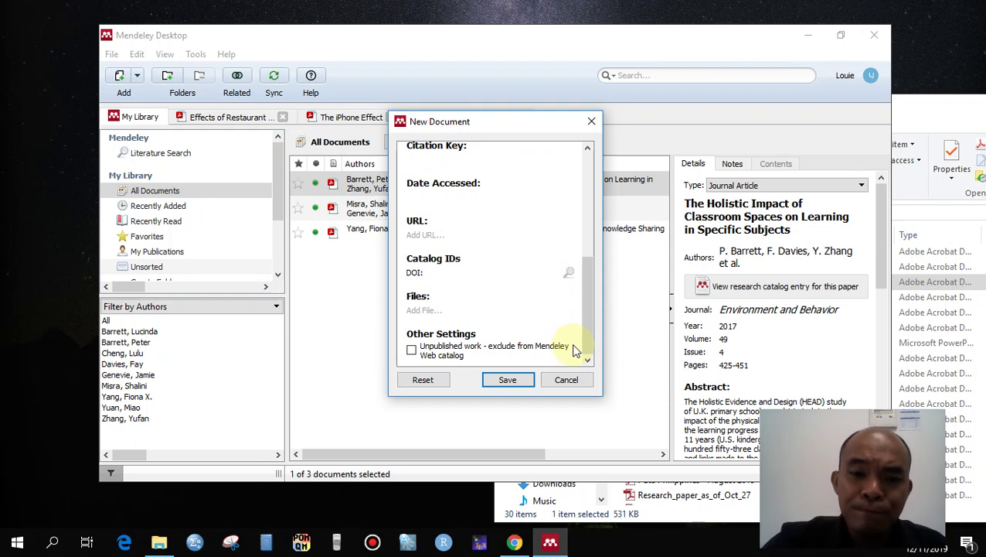
click(511, 380)
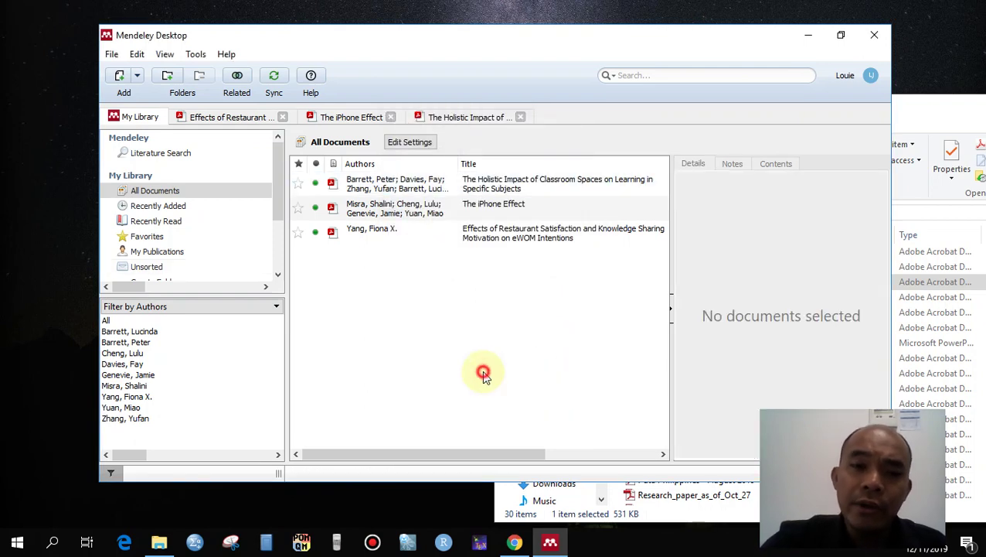
Step: Launch Microsoft Word by searching 'word' in the Start menu
click(17, 542)
text(word)
key(Return)
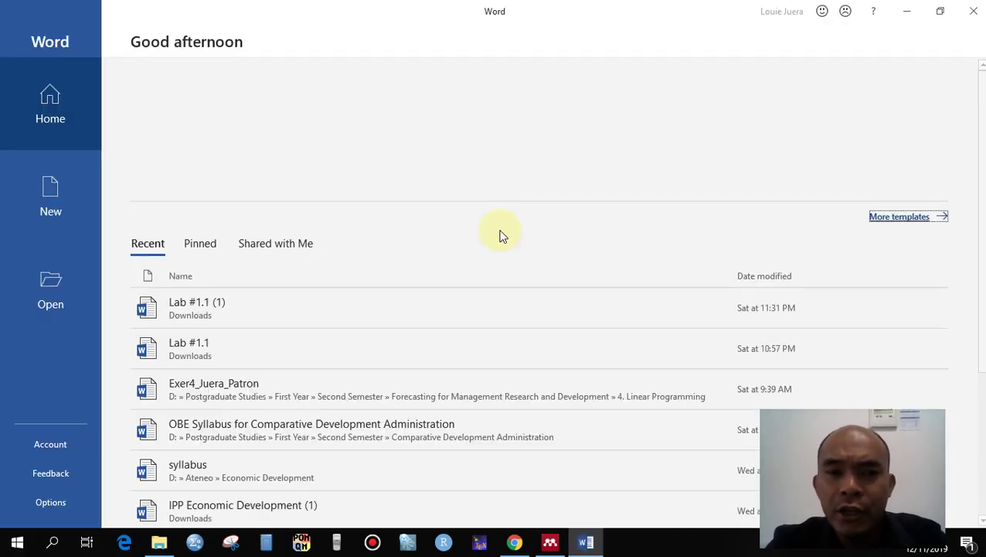
Step: Create a blank Word document, Document1, then switch windows toward Chrome
click(192, 108)
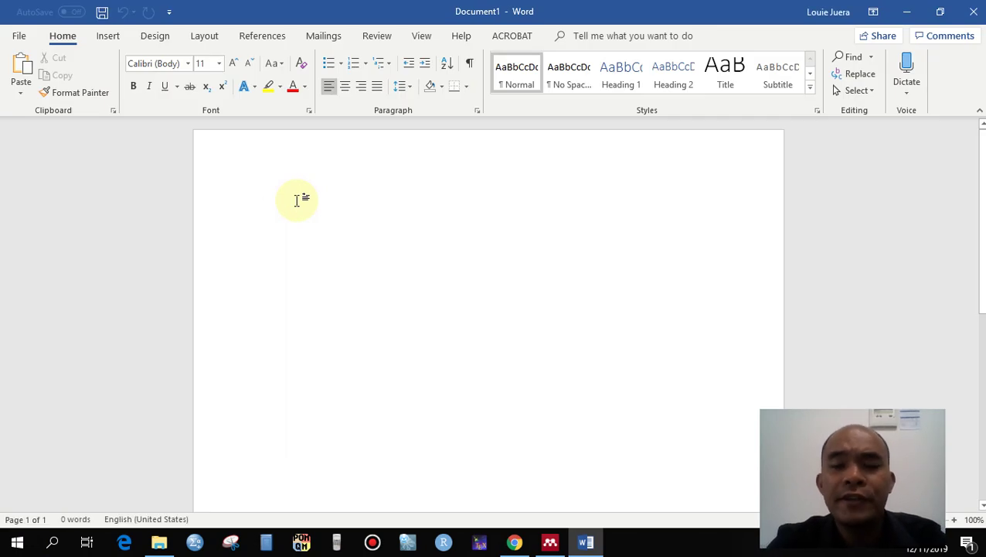
click(323, 232)
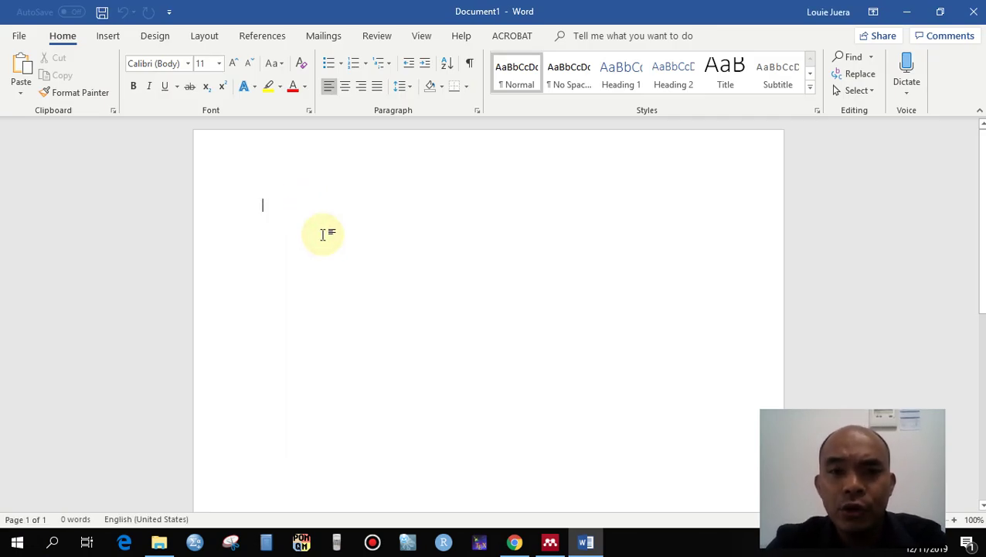
key(alt+Tab)
key(alt+Tab)
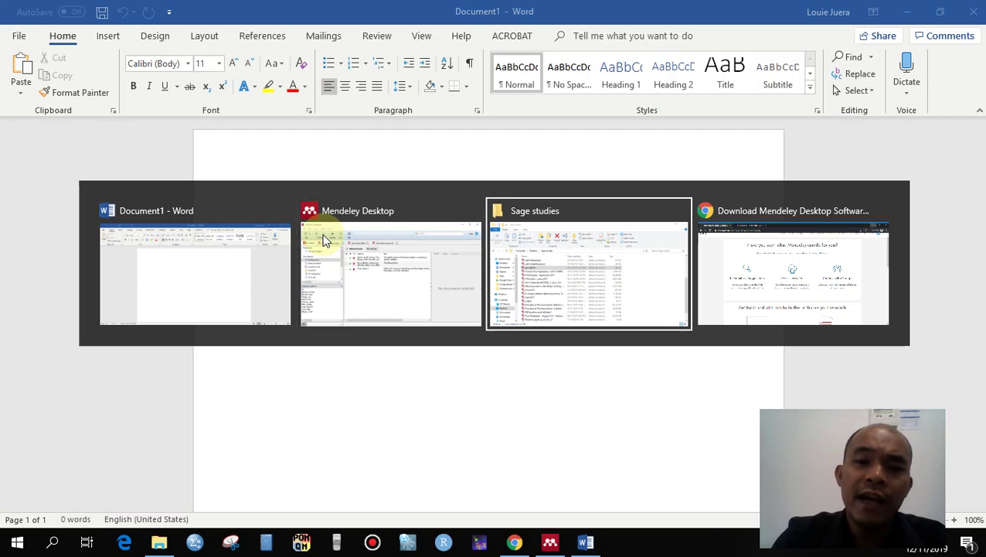
key(alt+Tab)
Step: Copy the opening lipsum.com sentences ending 'malesuada mauris.' and return to Word
click(229, 12)
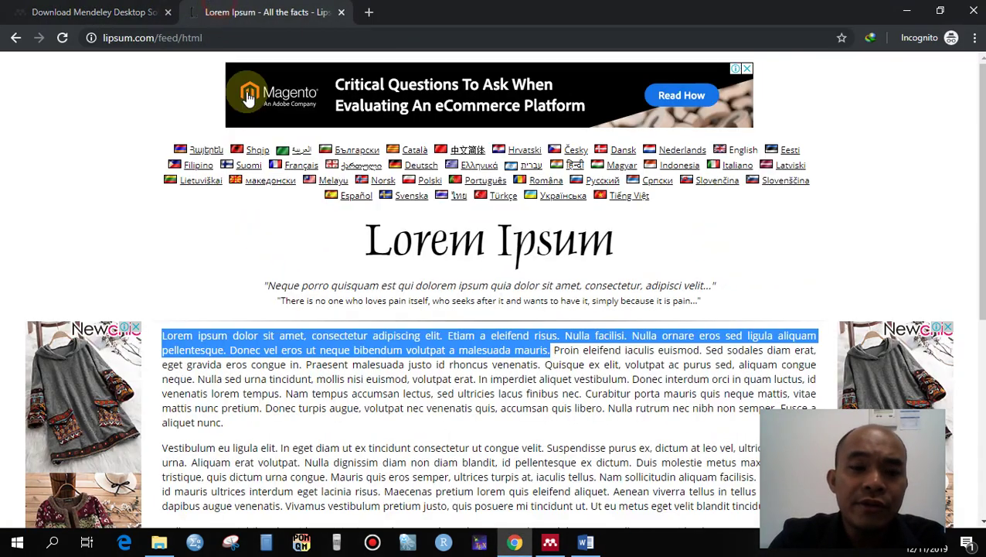
click(269, 386)
drag(161, 335, 551, 349)
key(ctrl+c)
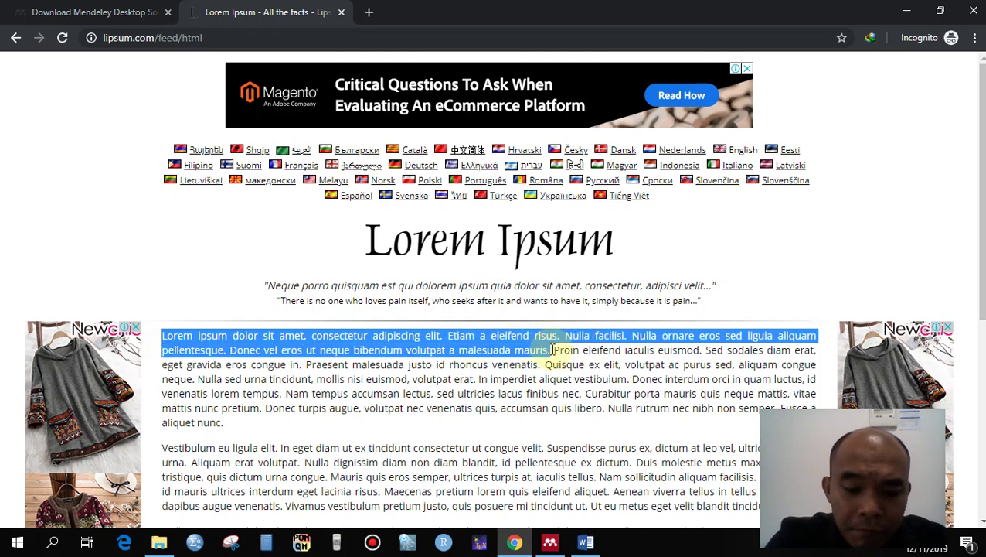
key(alt+Tab)
click(255, 246)
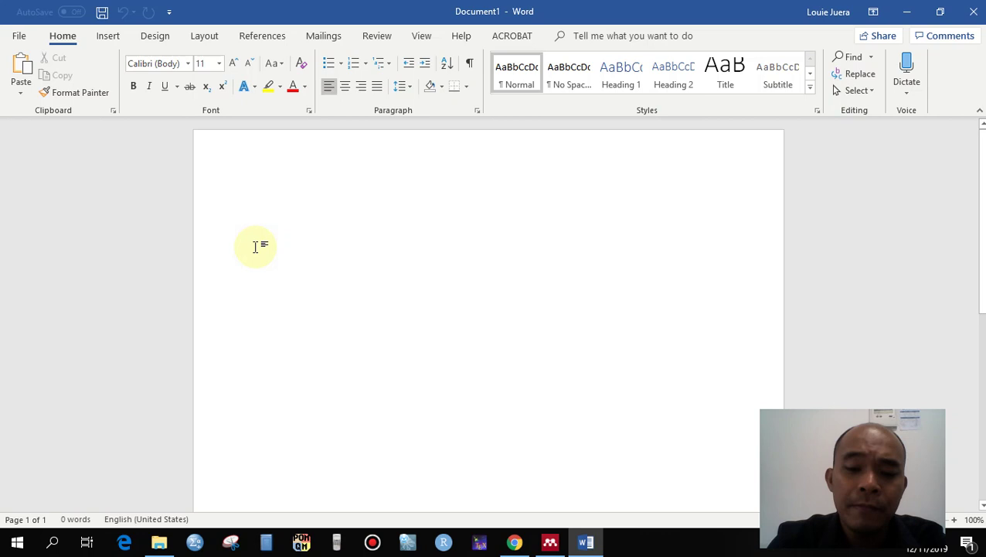
Step: Paste the 31-word Lorem Ipsum passage into Document1 and remove its final period after 'mauris'
click(289, 205)
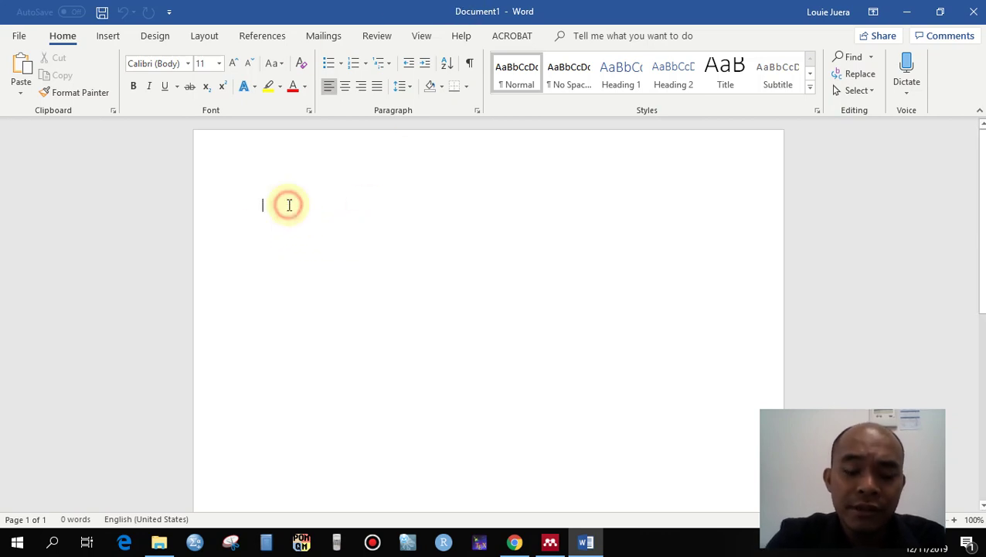
key(ctrl+v)
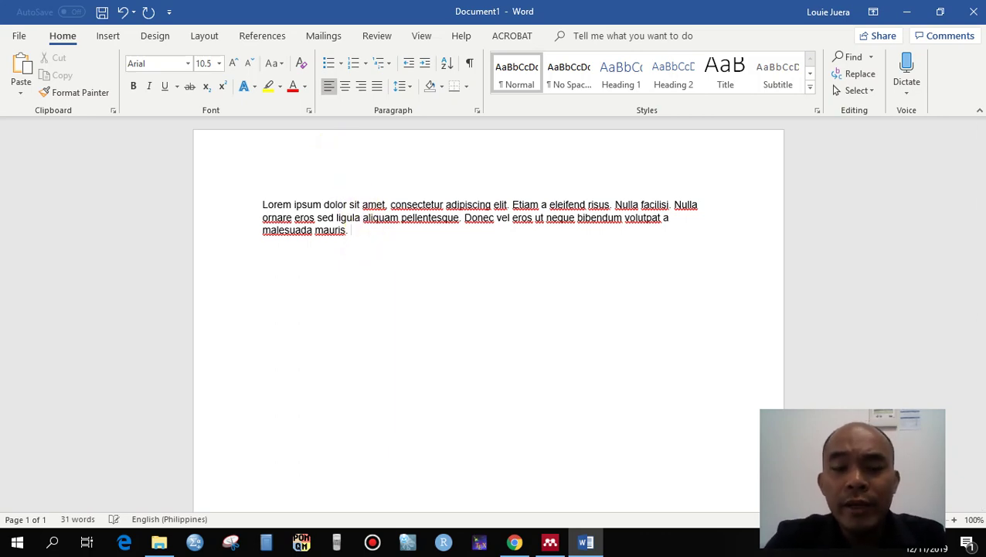
key(alt+Tab)
key(alt+Tab)
key(alt+Tab)
key(alt+Tab)
key(alt+Tab)
key(alt+Tab)
key(alt+Tab)
key(alt+Tab)
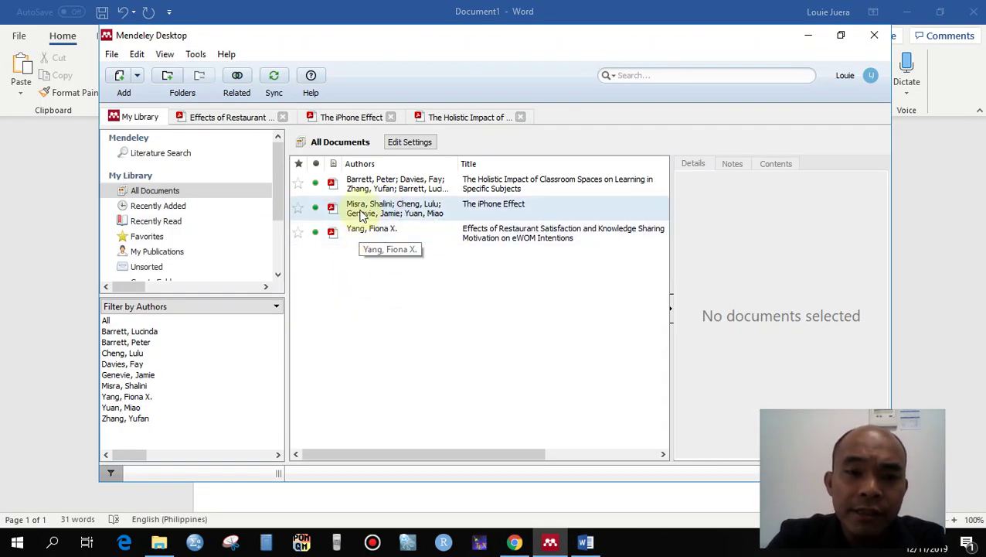
click(360, 234)
key(alt+Tab)
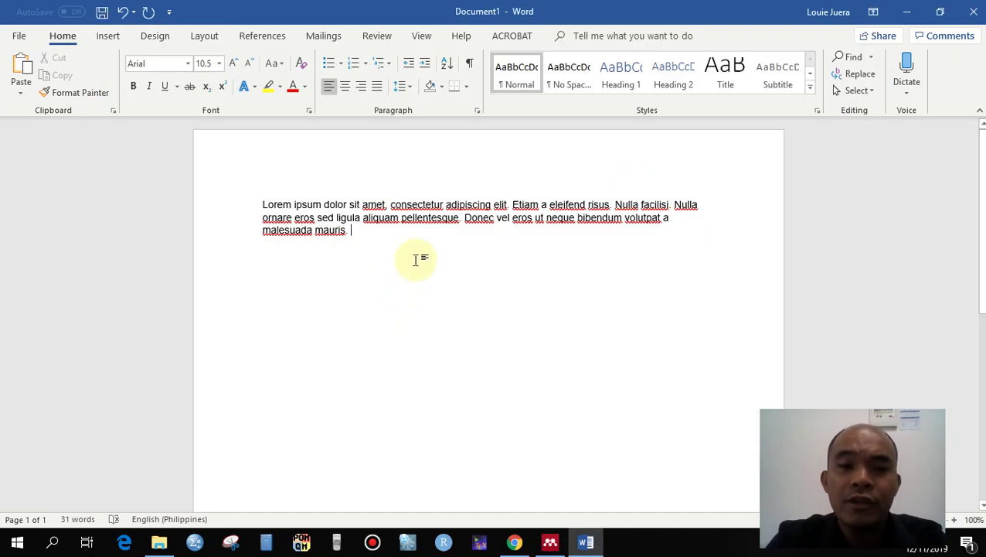
key(BackSpace)
key(BackSpace)
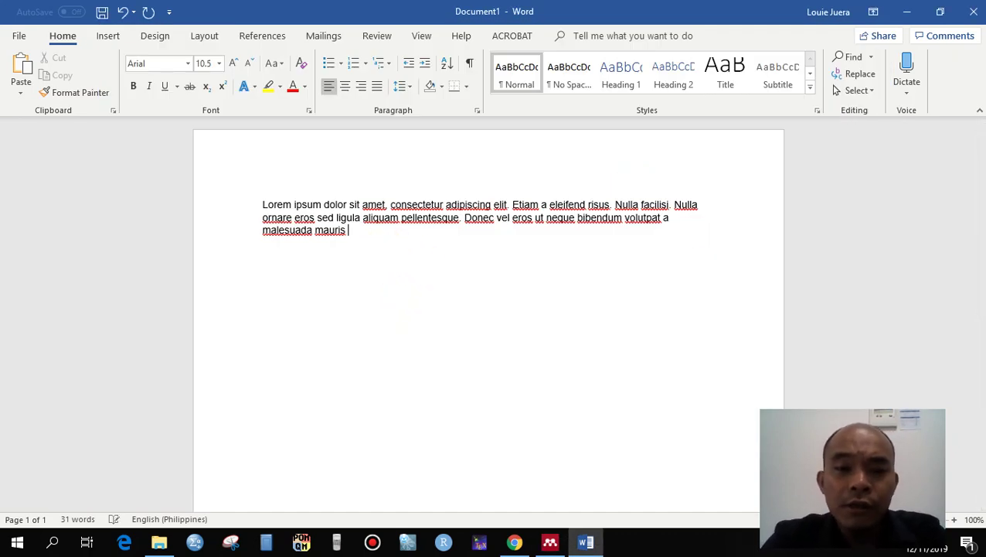
click(255, 38)
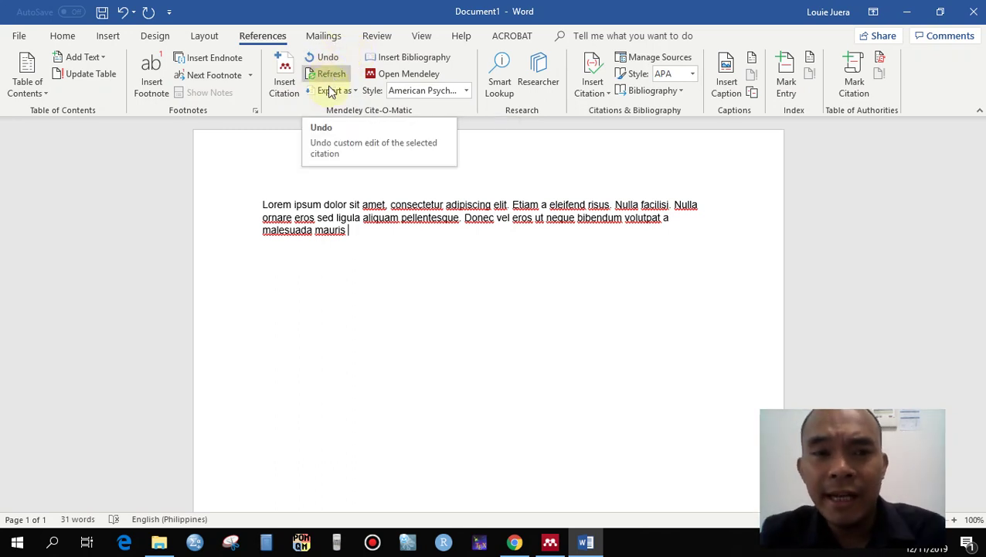
Step: Insert the Mendeley citation (Yang, 2017) after 'malesuada mauris', found by searching for Yang
click(283, 84)
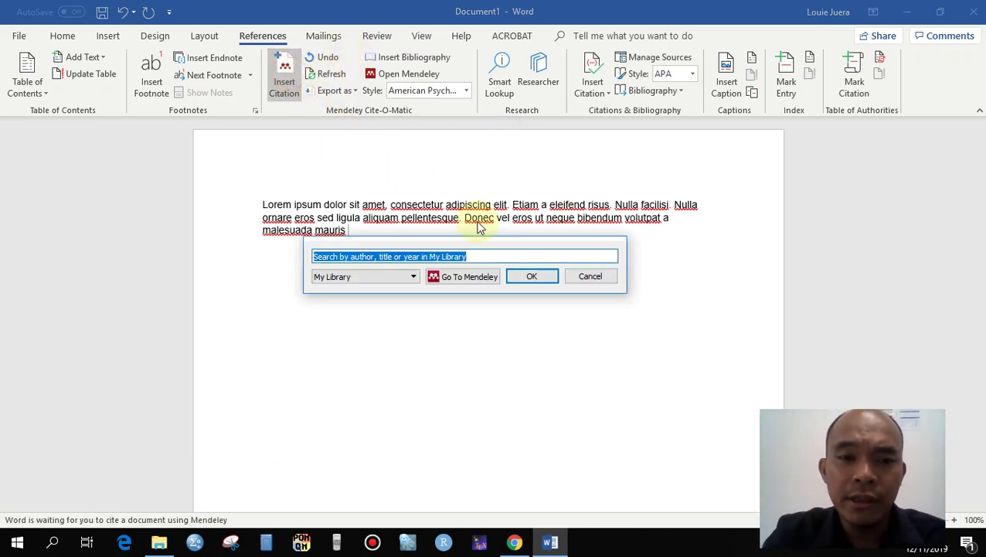
key(alt+Tab)
key(alt+Tab)
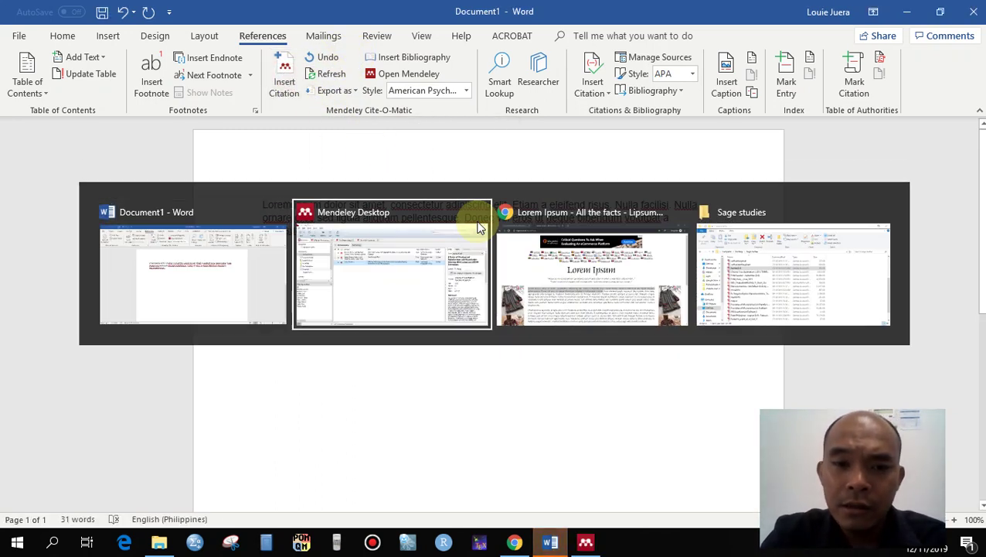
key(alt+Tab)
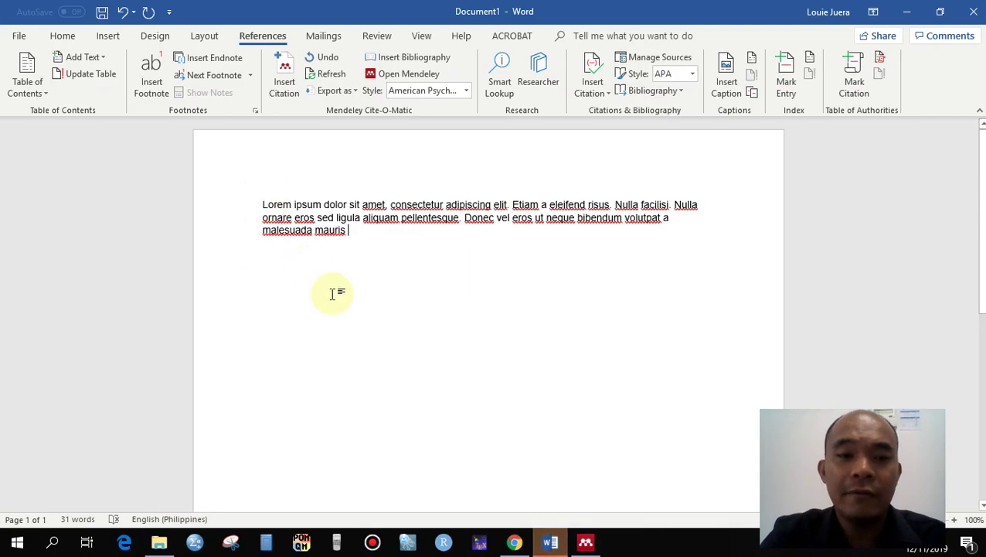
key(alt+Tab)
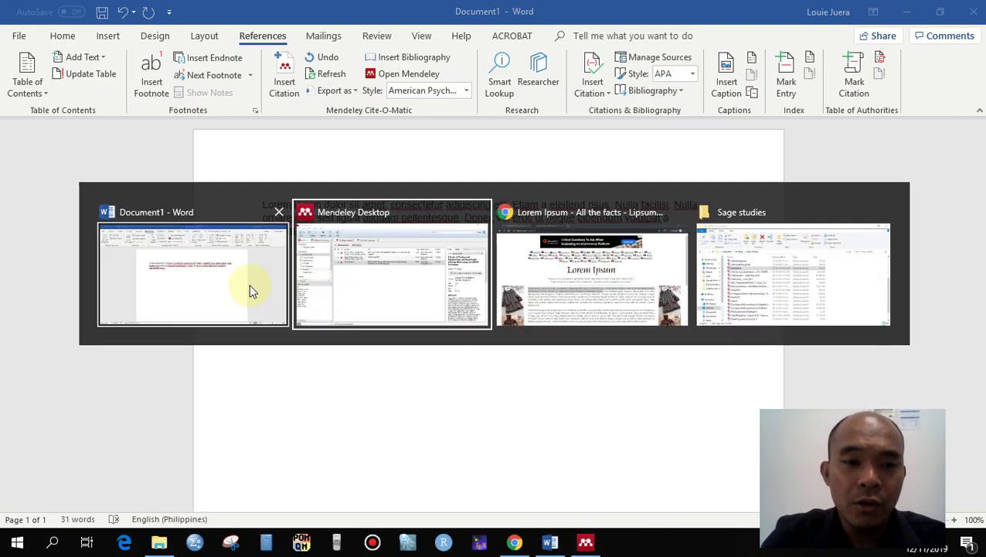
click(222, 282)
click(373, 229)
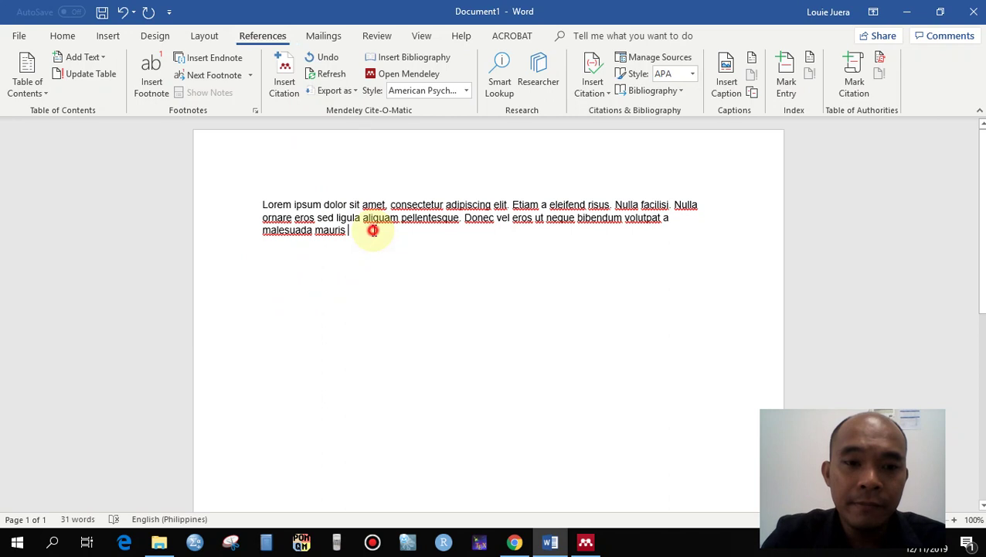
click(289, 81)
text(ang)
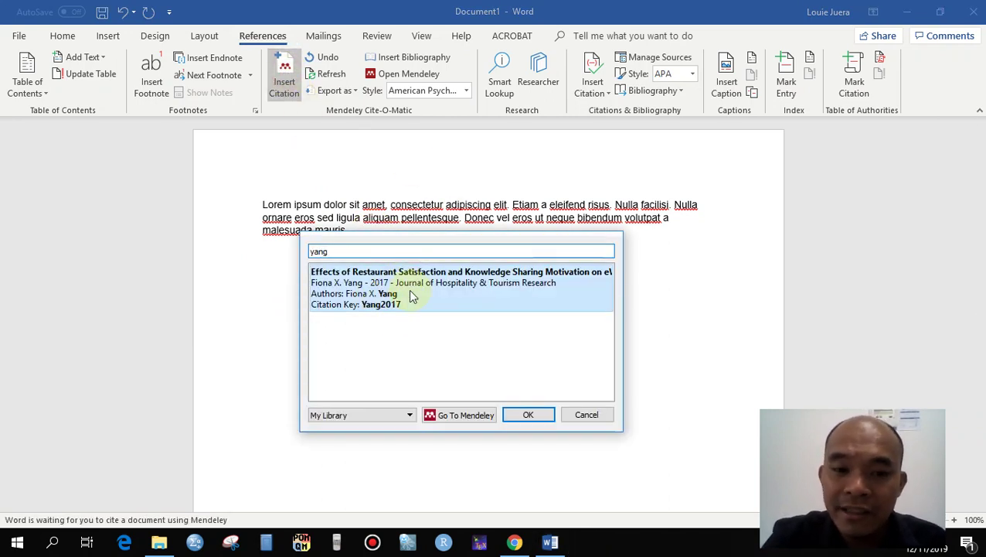
click(385, 294)
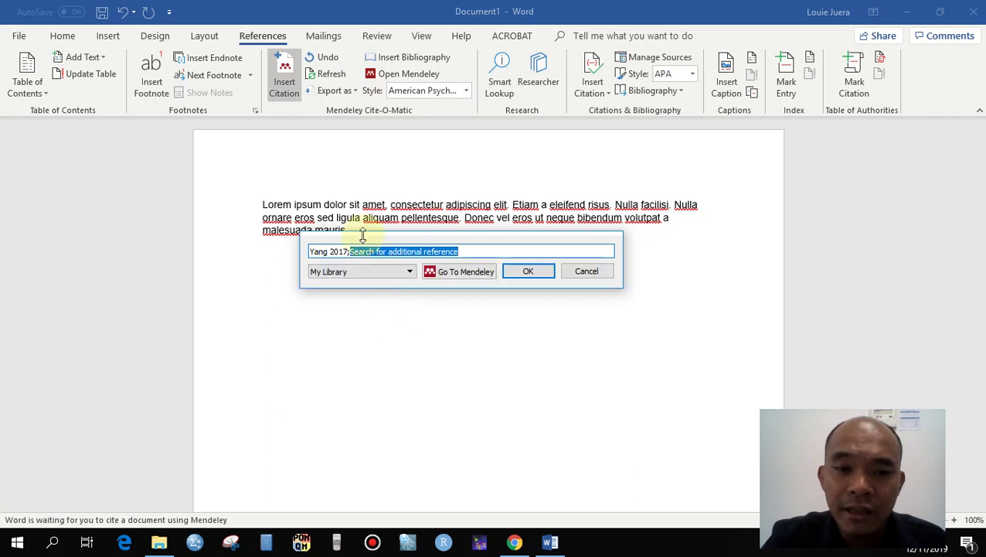
click(528, 269)
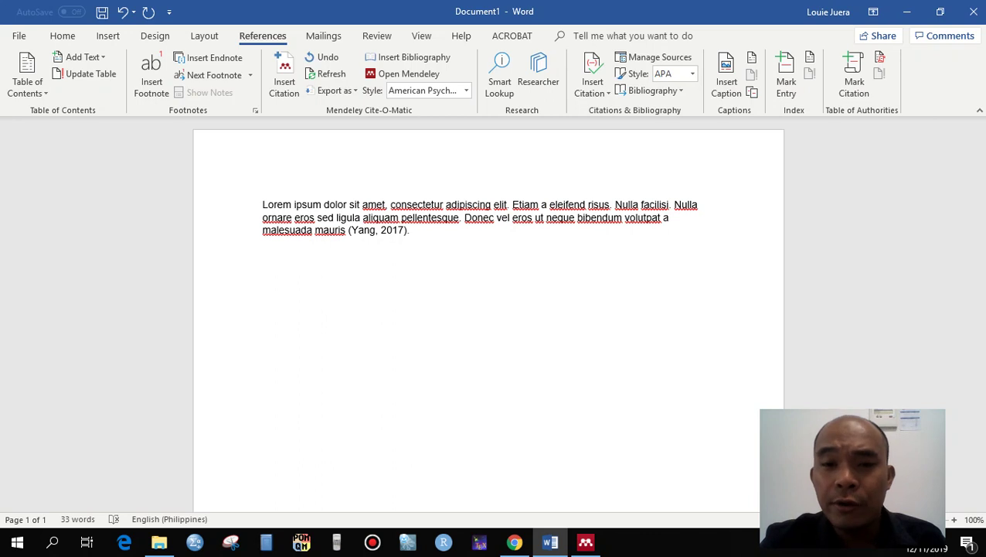
Step: Paste the Lorem ipsum passage again as a new second paragraph
key(Return)
key(Return)
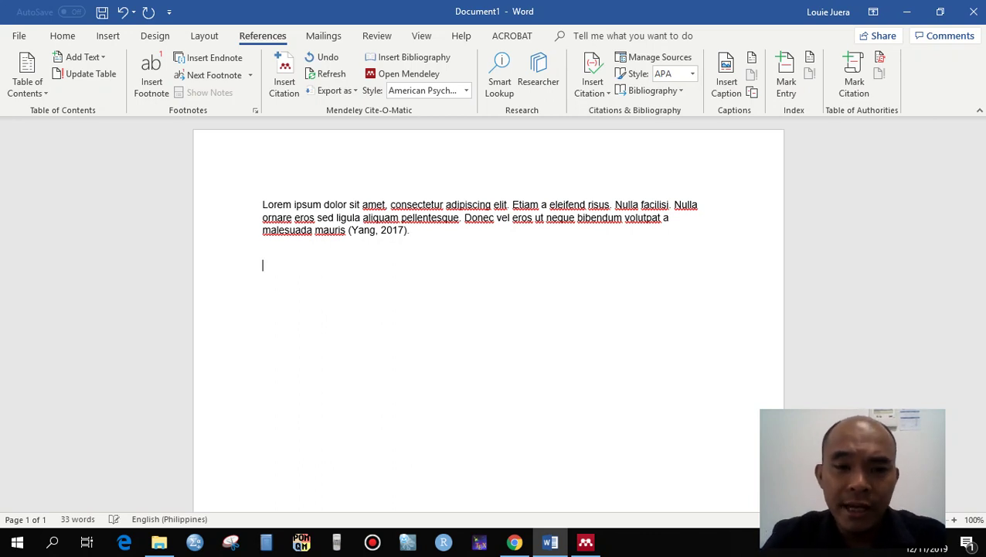
key(ctrl+v)
key(ctrl+v)
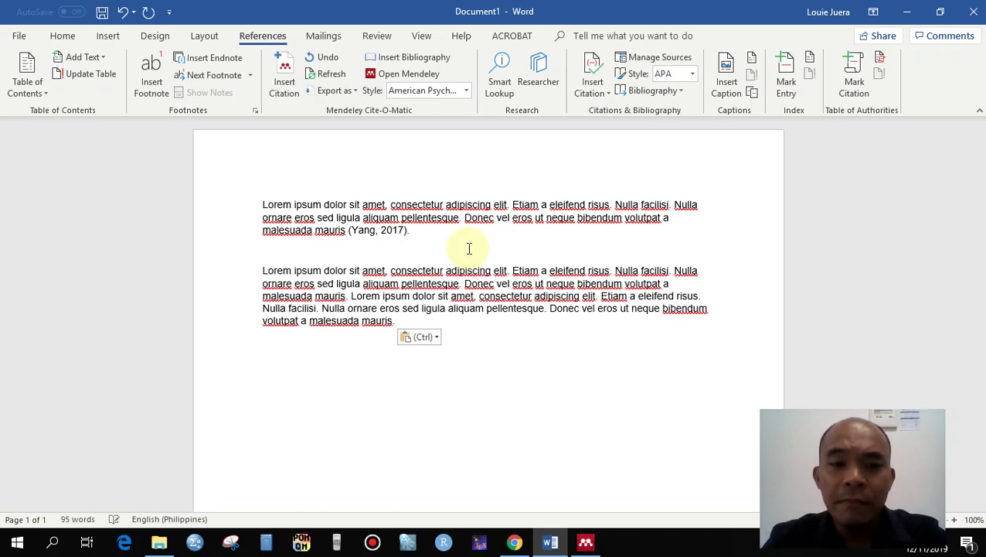
click(412, 325)
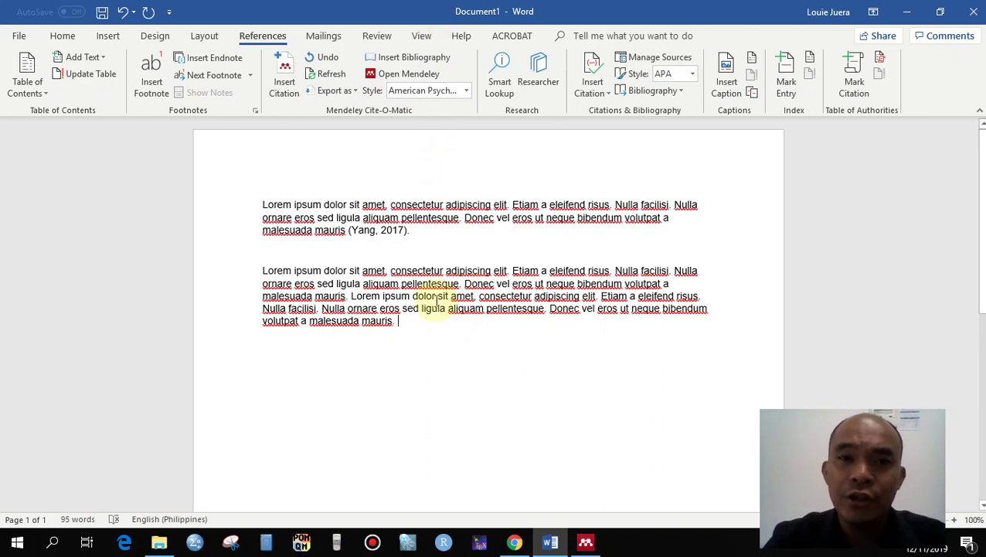
Step: End the second paragraph with a combined citation of Yang 2017 and Barrett 2017
click(295, 94)
key(alt+Tab)
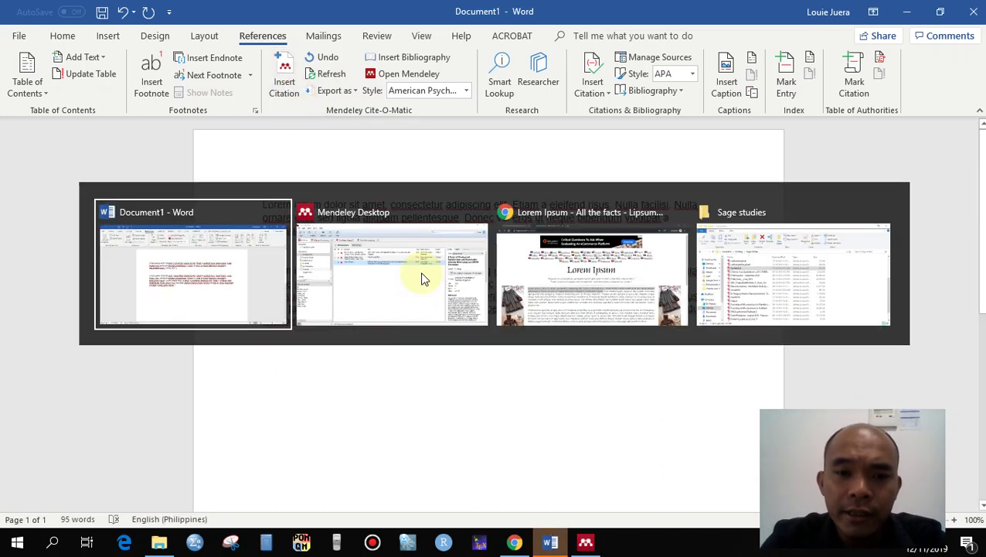
key(alt+Tab)
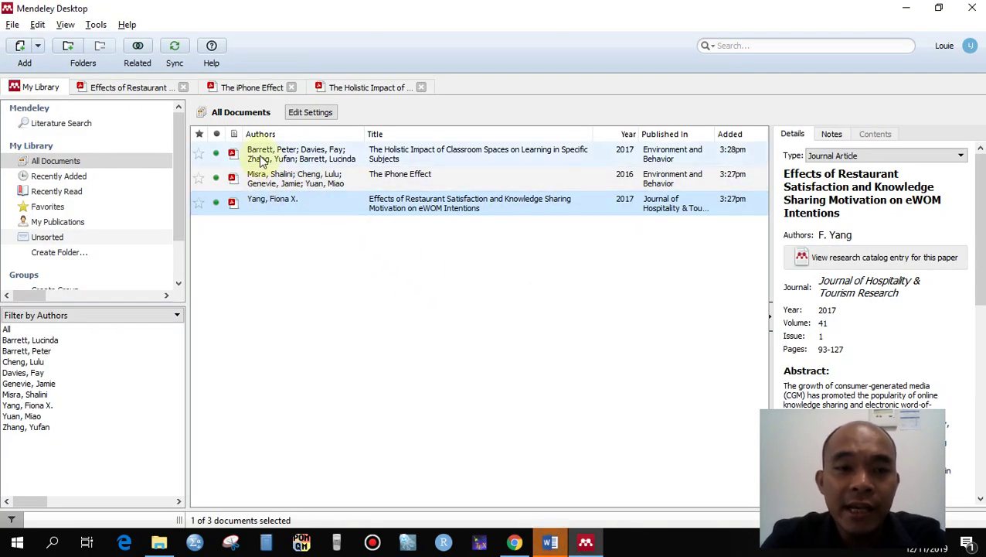
key(alt+Tab)
click(285, 73)
text(yang)
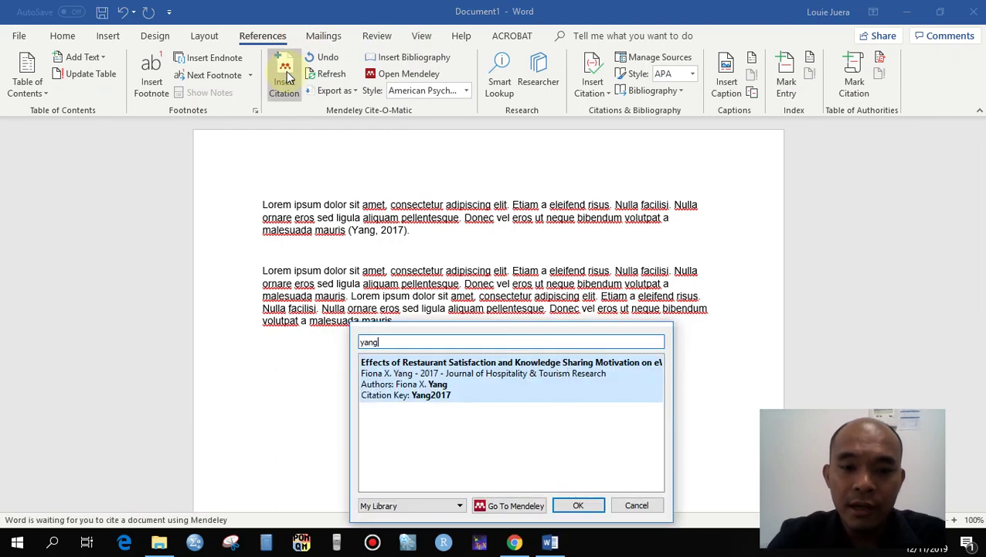
double_click(391, 367)
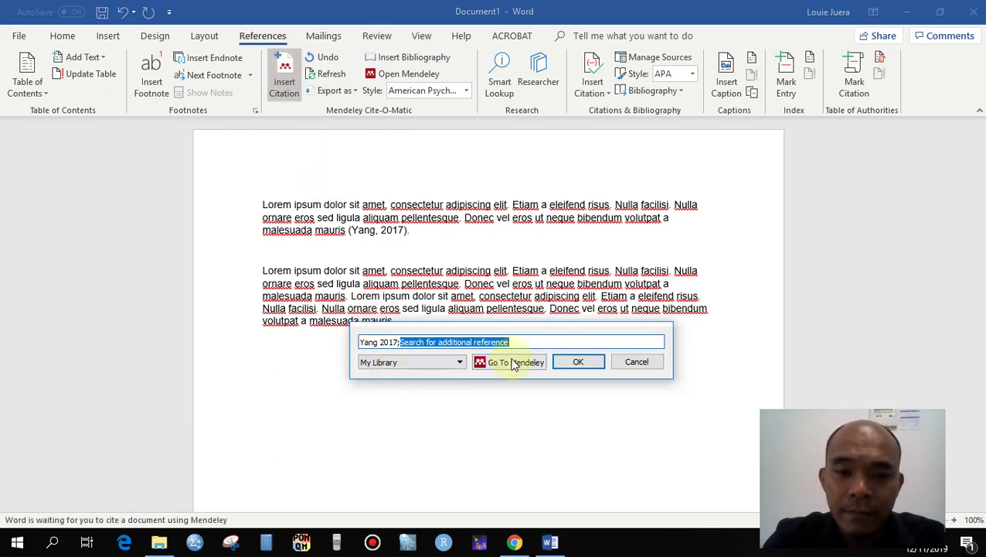
text(ba)
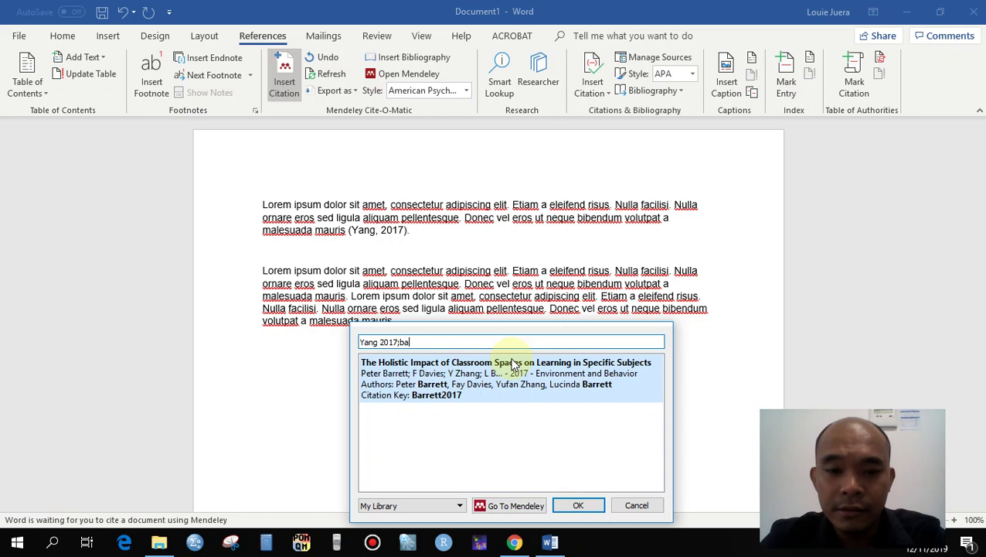
double_click(431, 375)
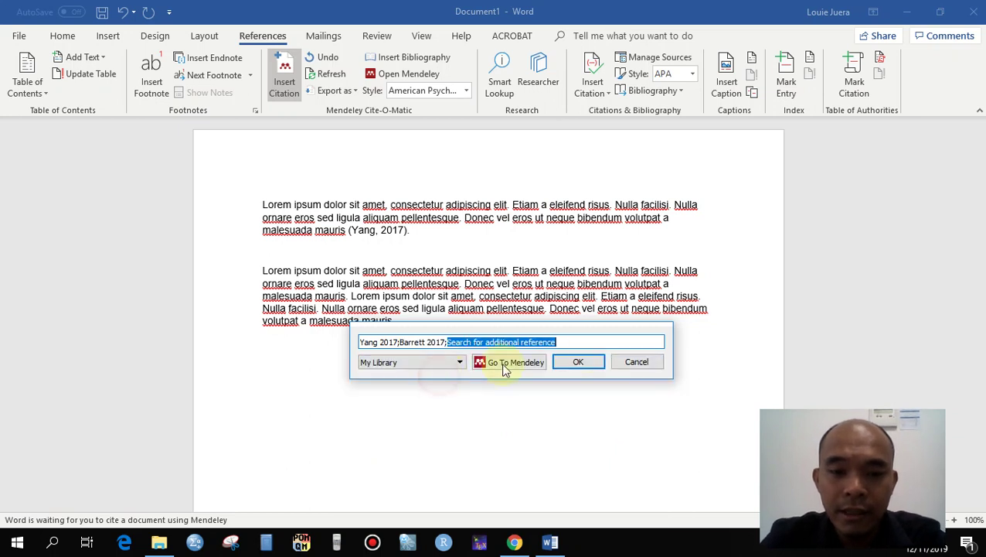
click(576, 362)
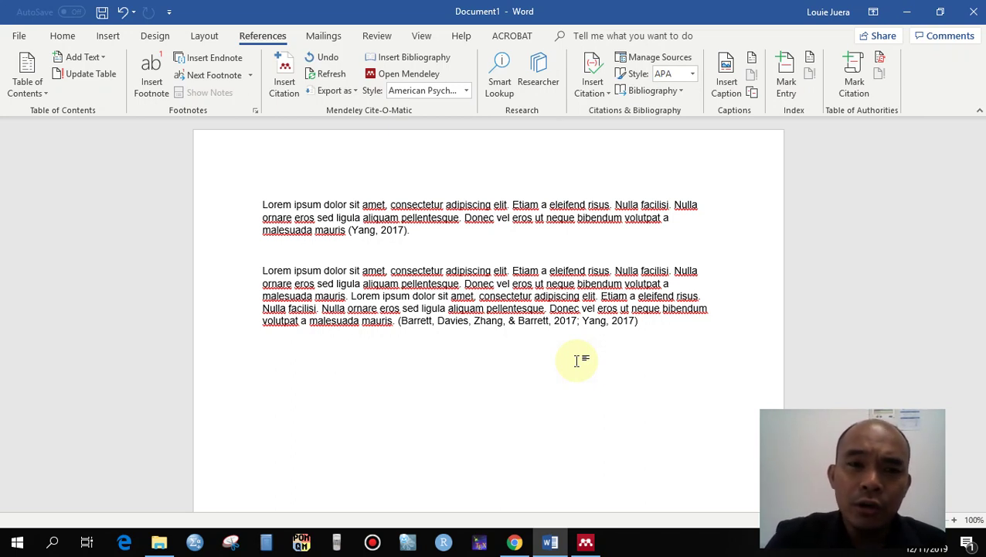
double_click(576, 360)
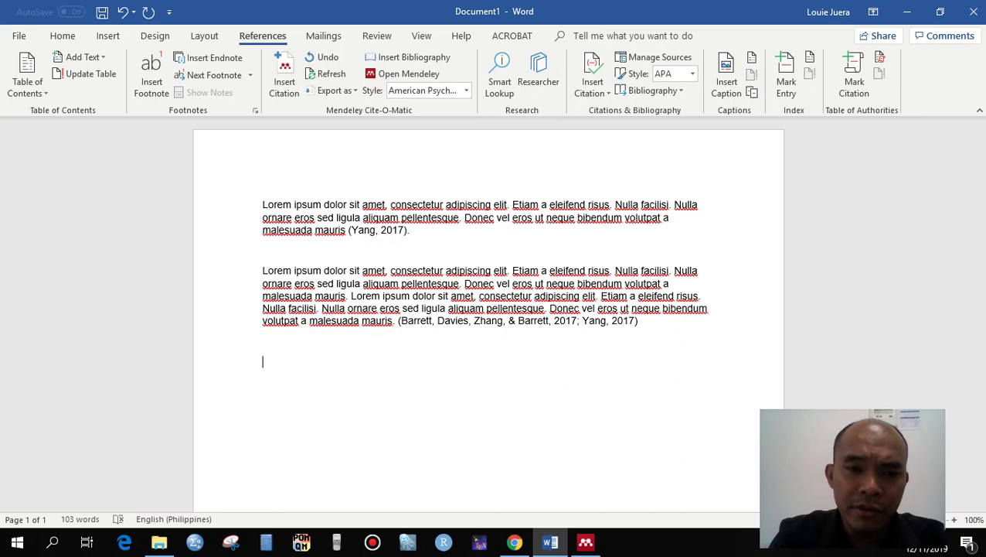
Step: Type 'According to the study' and insert the Yang 2017 citation after it
text(According to th)
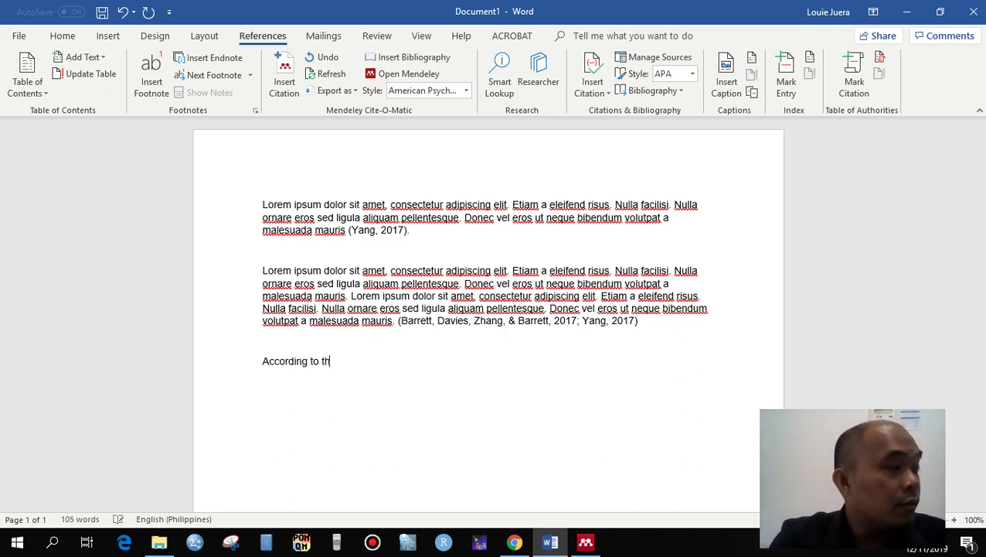
text(e study)
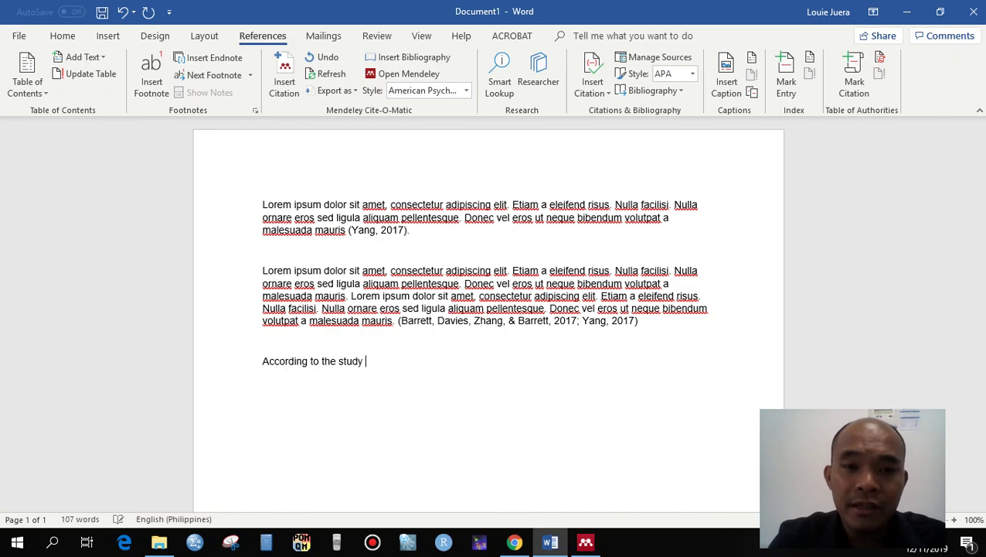
key(alt+Tab)
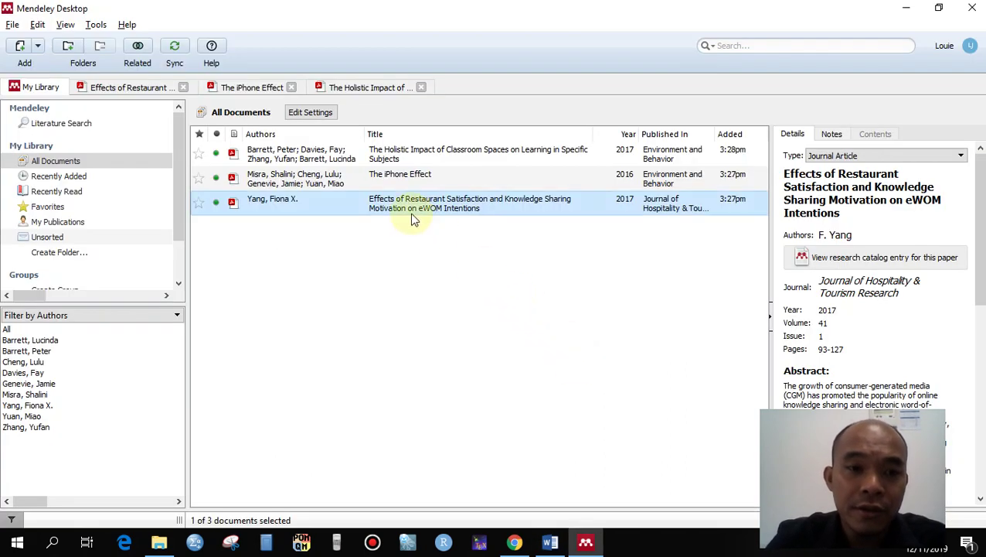
key(alt+Tab)
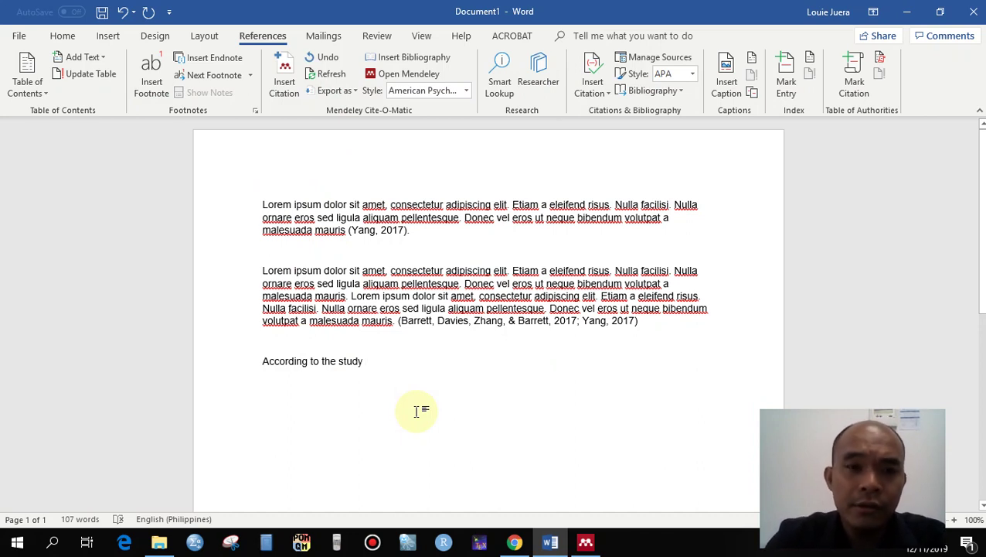
click(285, 70)
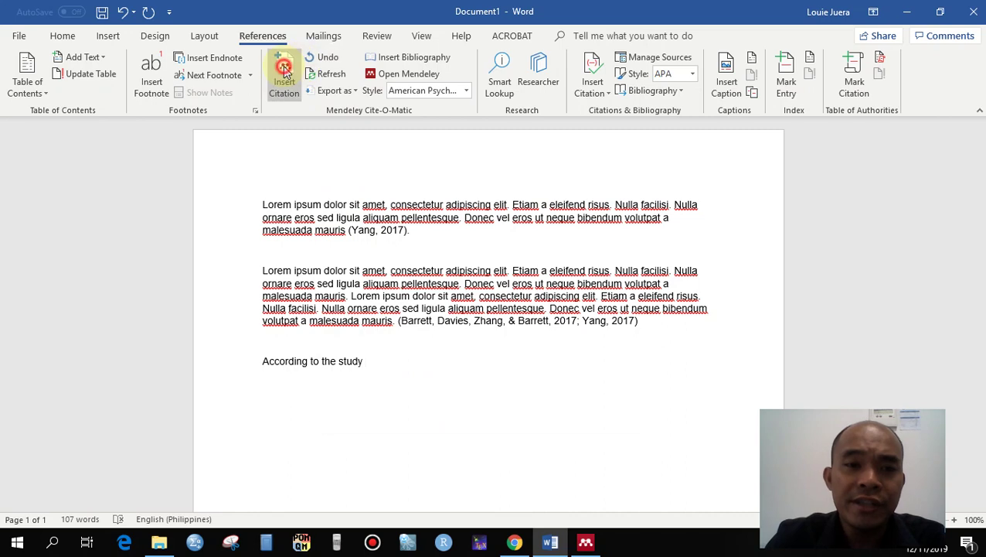
text(y)
key(BackSpace)
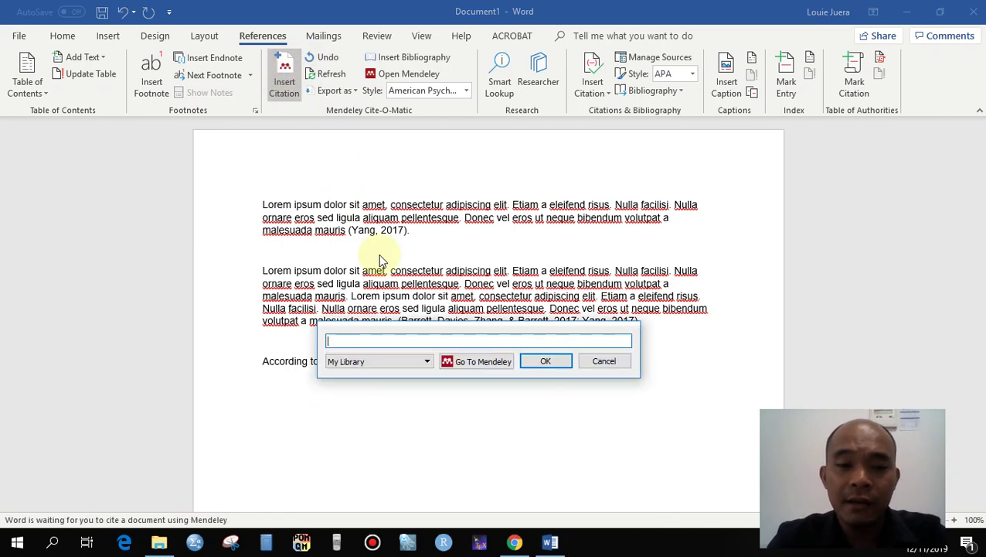
text(yang)
click(396, 400)
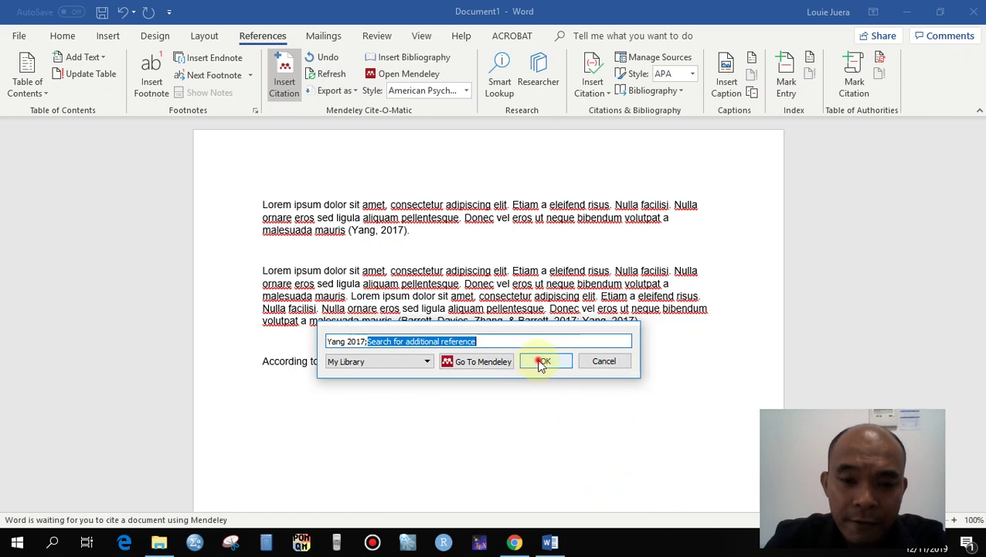
click(544, 361)
Step: Edit the citation to narrative form 'Yang (2017)', keep the manual edit, and add a comma
click(369, 361)
key(BackSpace)
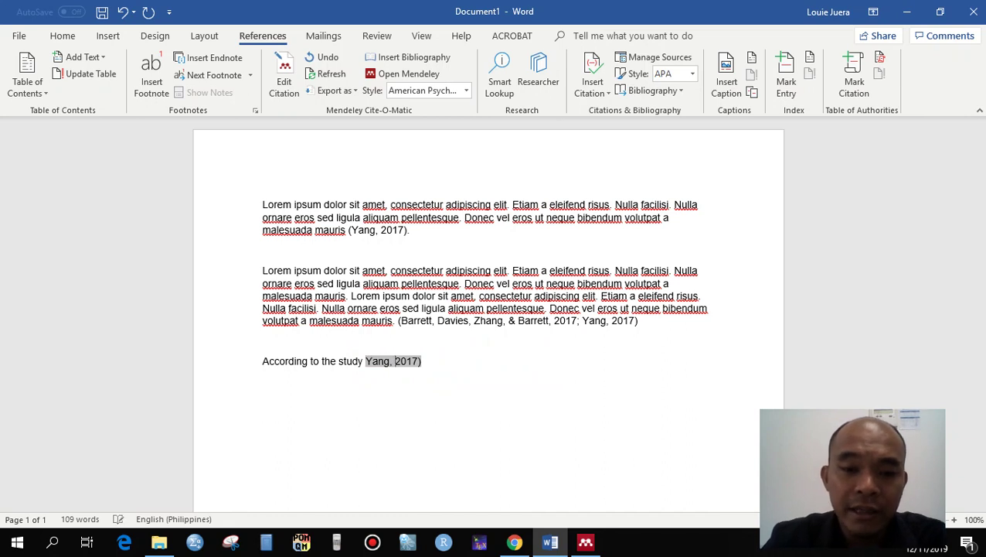
click(368, 362)
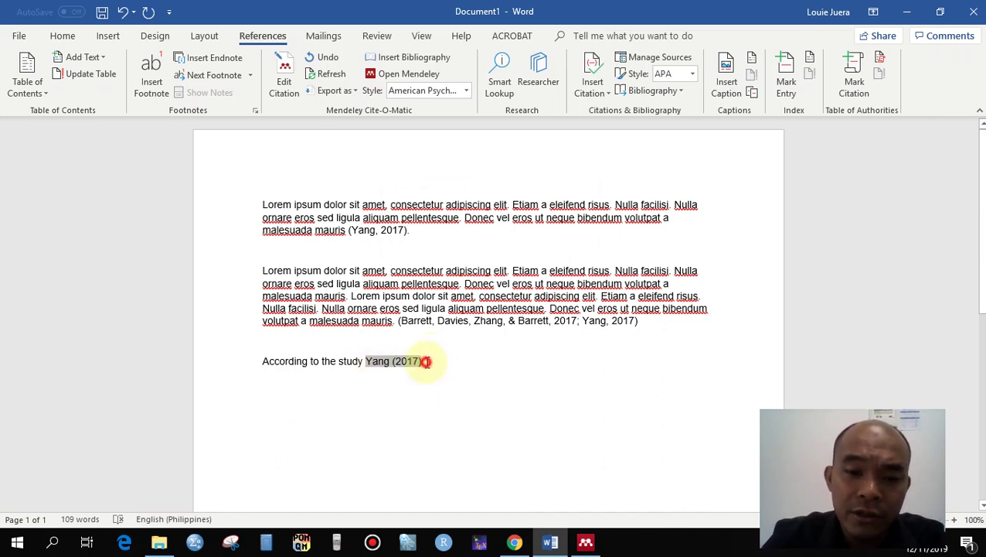
click(426, 361)
click(480, 312)
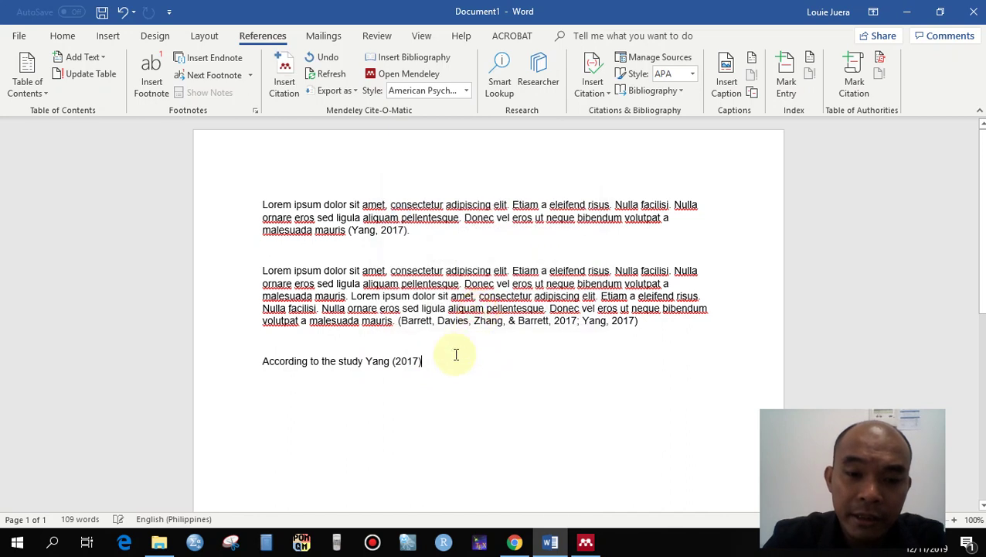
text(,)
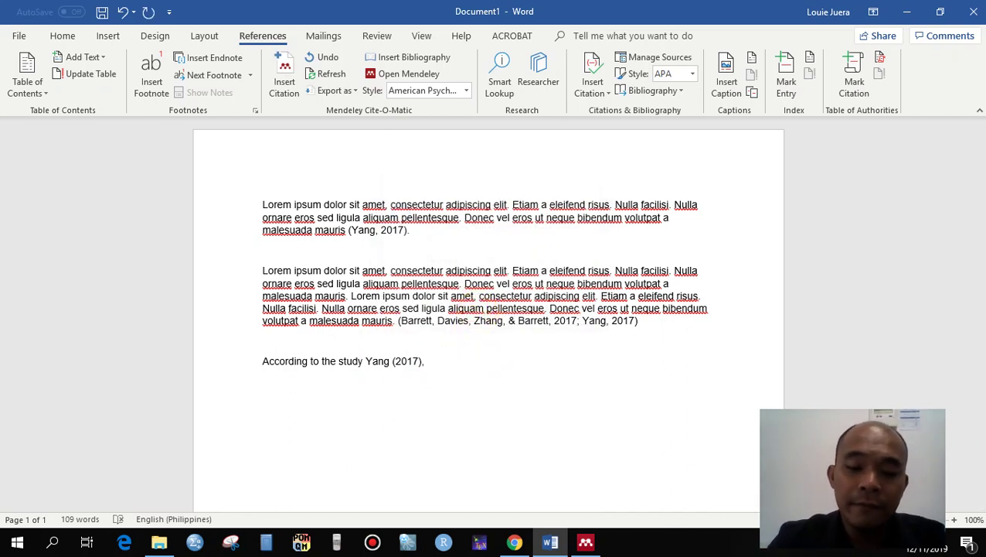
Step: Paste the Lorem ipsum text after the citation and add a 'References' heading below
text(Lorem ipsum dolor sit amet, consectetur adipiscing elit. Etiam a eleifend risus. Nulla facilisi. Nulla ornare eros sed ligula aliquam pellentesque. Donec vel eros ut neque bibendum volutpat a malesuada mauris.)
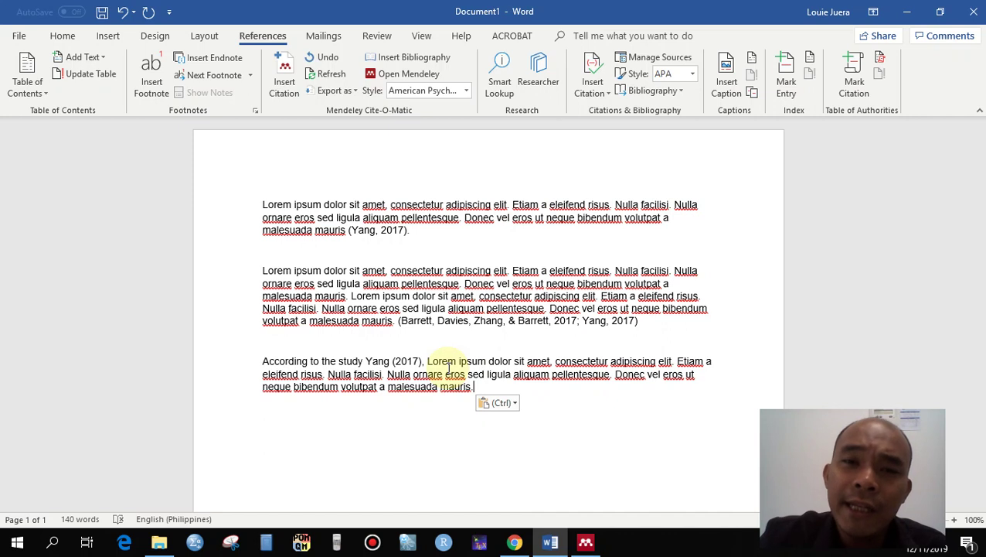
key(Return)
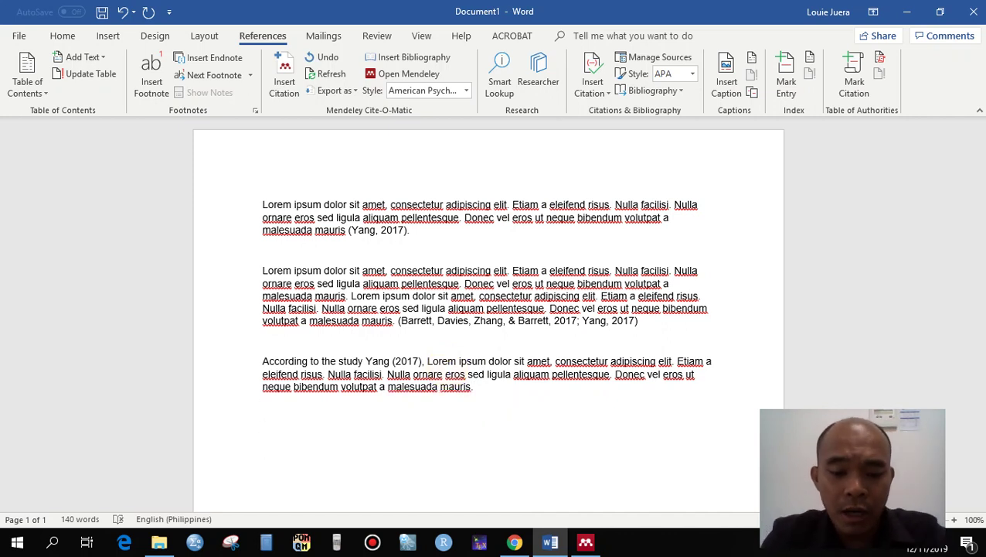
text(R)
key(BackSpace)
text(R)
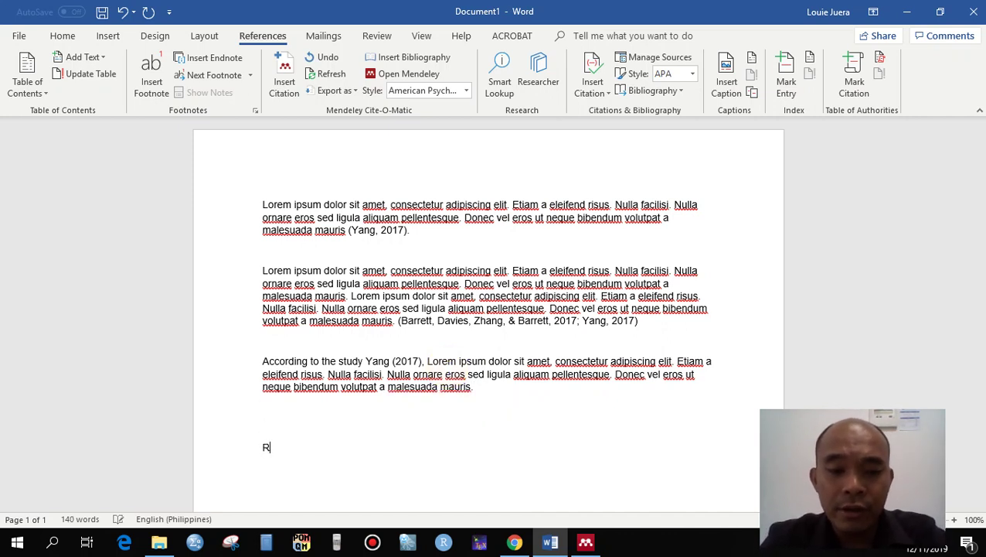
text(eferences)
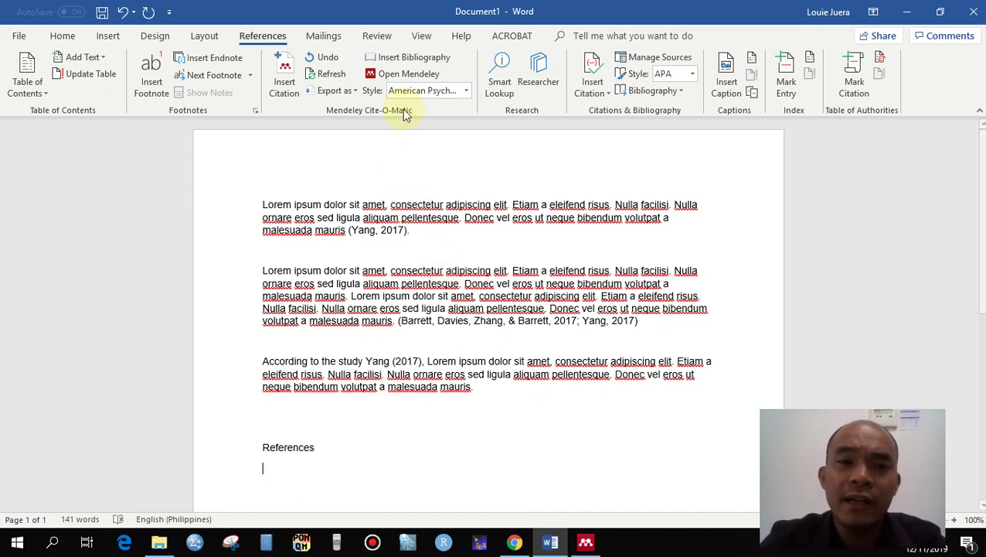
Step: Insert the Mendeley APA bibliography listing Barrett 2017 and Yang 2017 under References
click(402, 59)
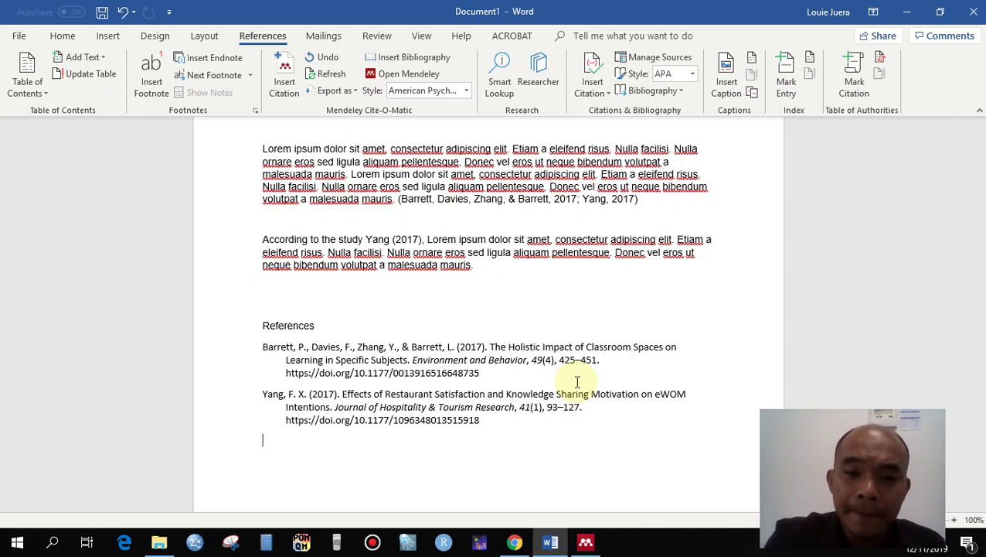
key(alt+Tab)
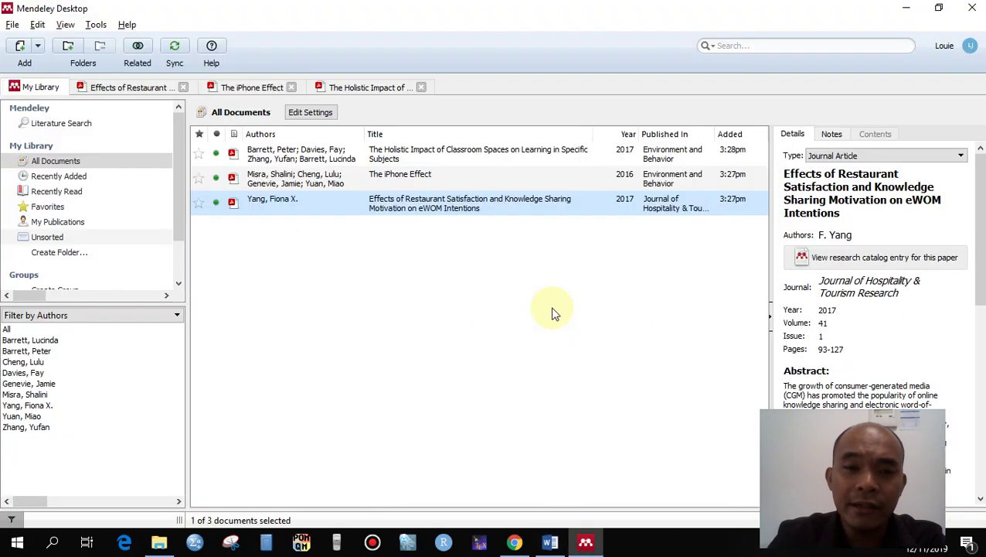
key(alt+Tab)
scroll(390, 228, up, 2)
key(alt+Tab)
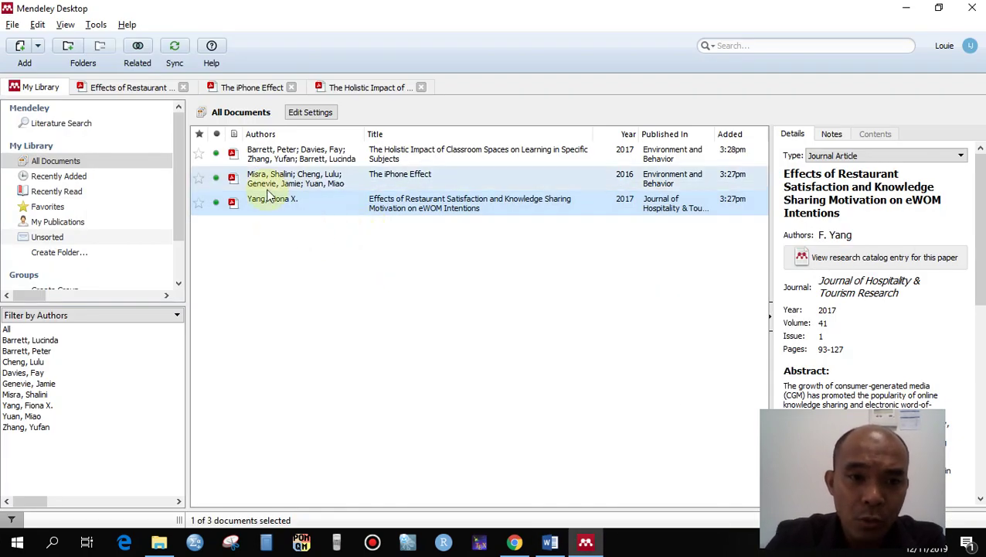
key(alt+Tab)
click(480, 338)
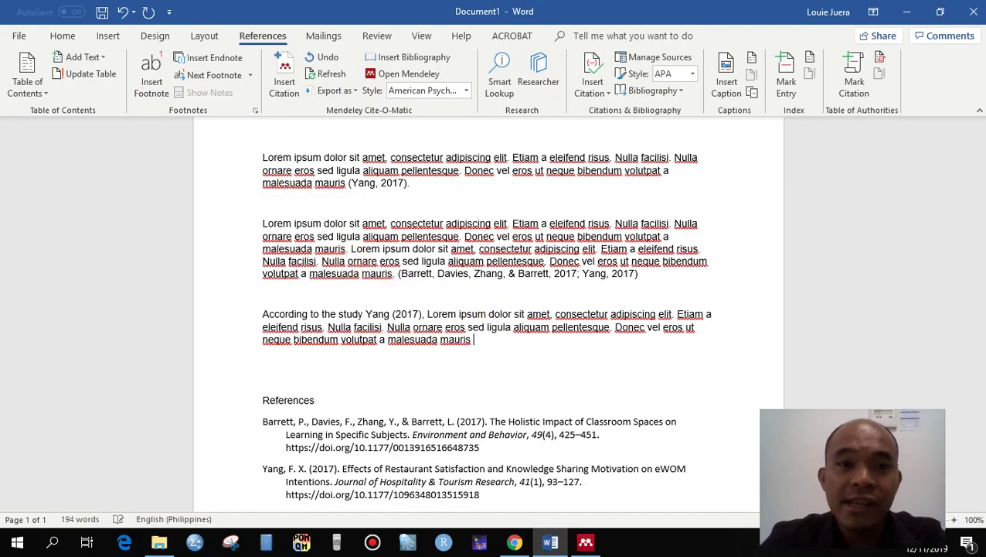
Step: Undo the stray bibliography and cite Misra 2016 'The iPhone Effect' at the third paragraph's end
click(406, 57)
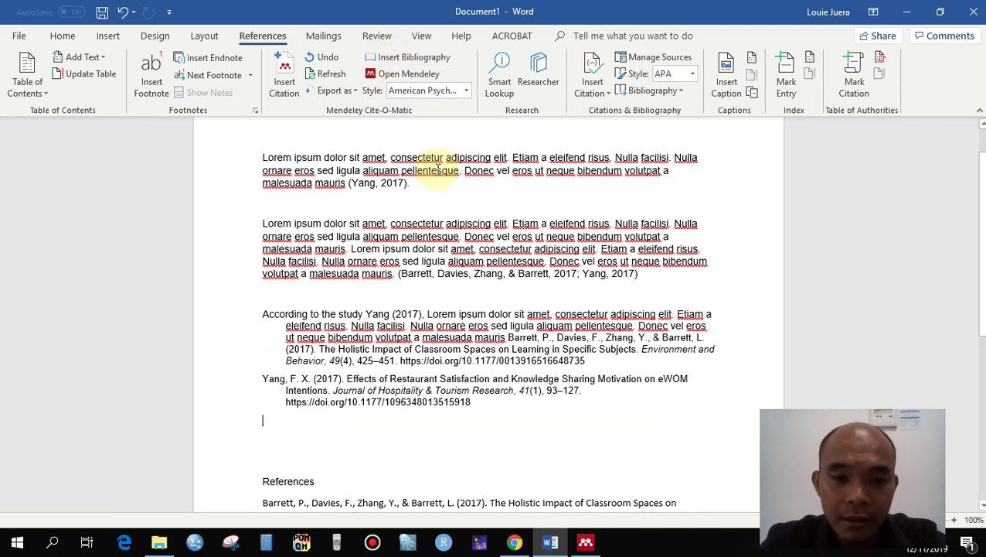
key(ctrl+z)
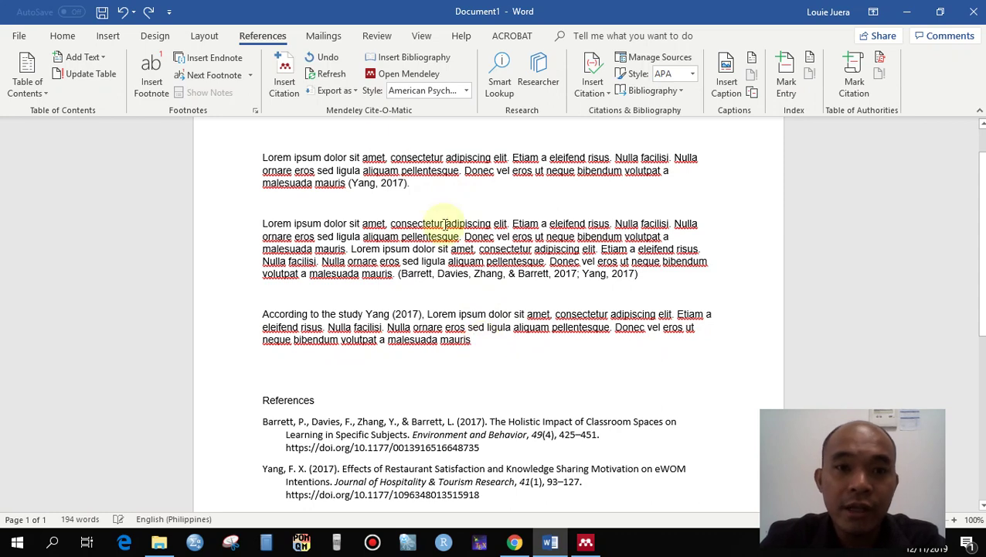
click(284, 82)
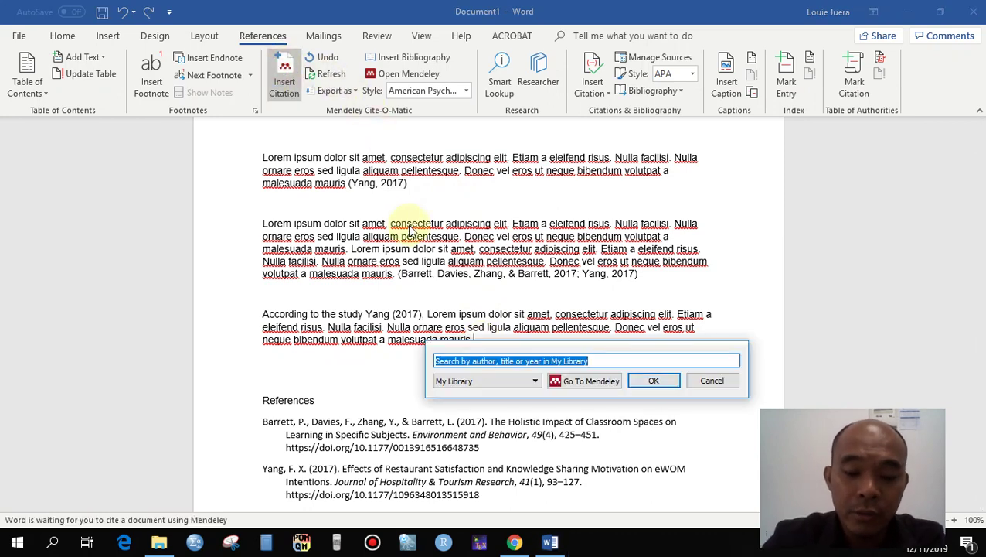
text(mis)
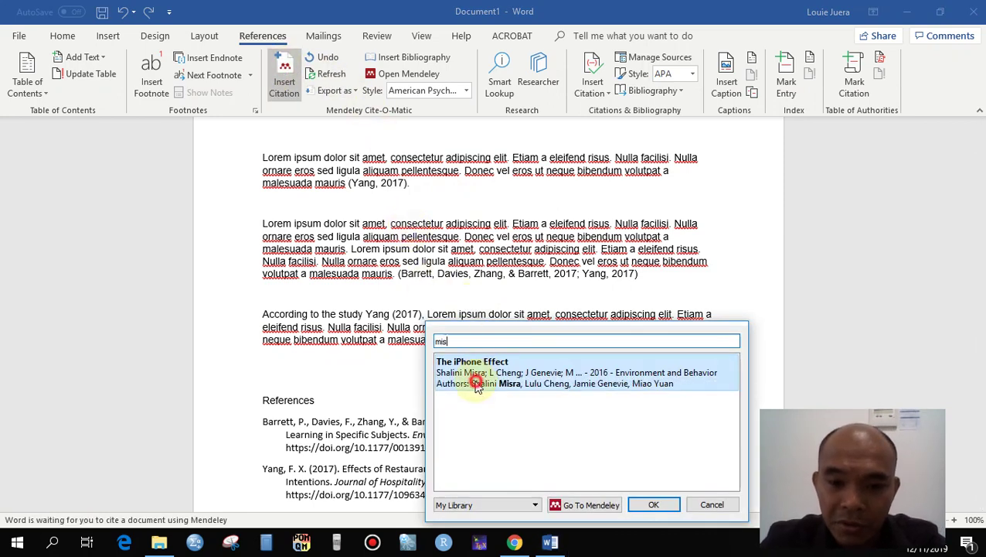
click(468, 379)
click(653, 361)
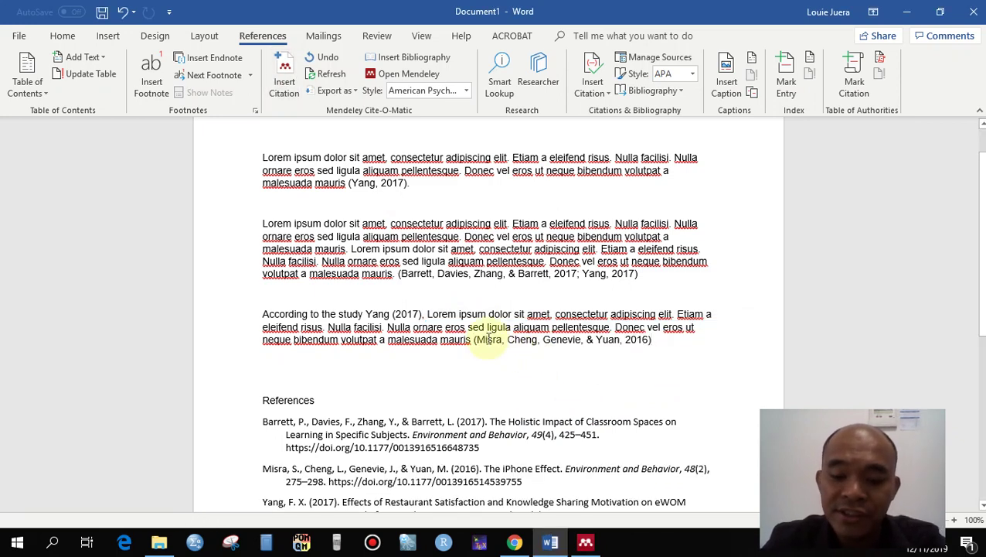
scroll(431, 377, down, 3)
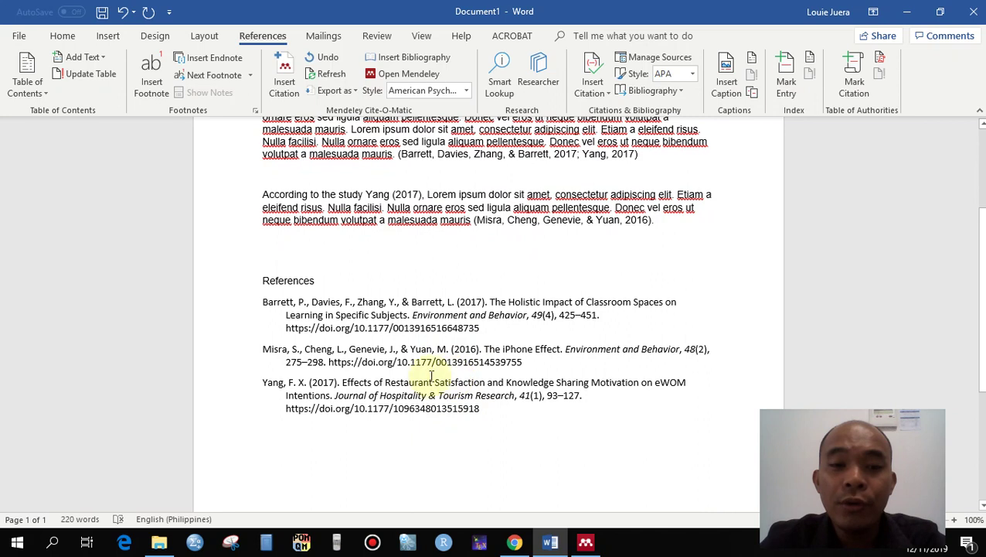